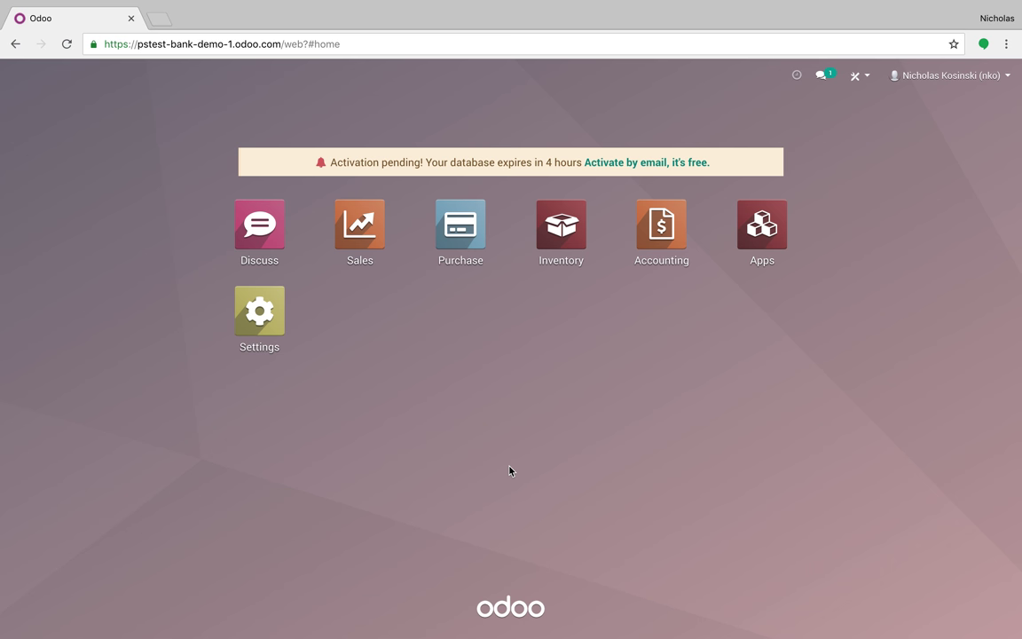
Open Accounting and examine the bank institutions offered when configuring the Chase Manhattan Bank journal, closing the list without choosing one.
click(667, 231)
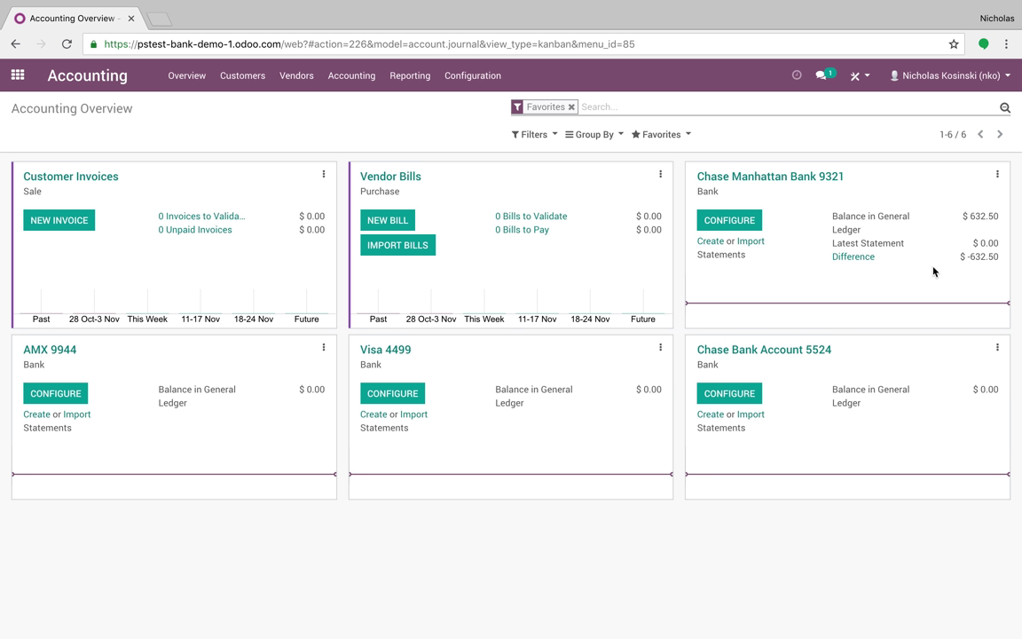
click(745, 231)
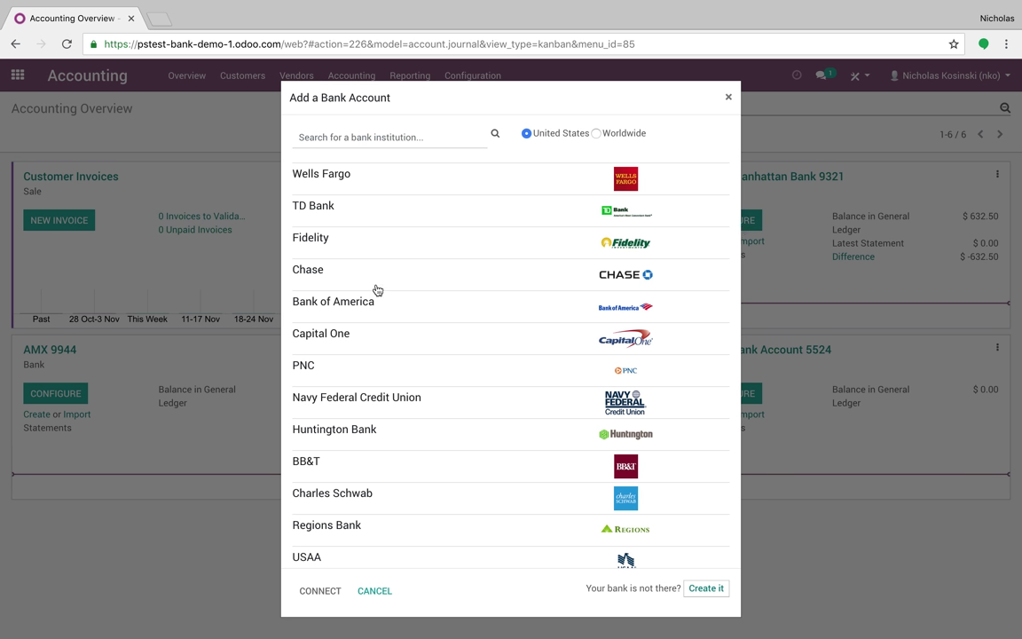
scroll(385, 486, down, 3)
scroll(385, 486, up, 3)
click(729, 98)
Edit the Chase Manhattan Bank record in the bank accounts configuration and set its bank feeds to Automated Bank Synchronization.
click(473, 76)
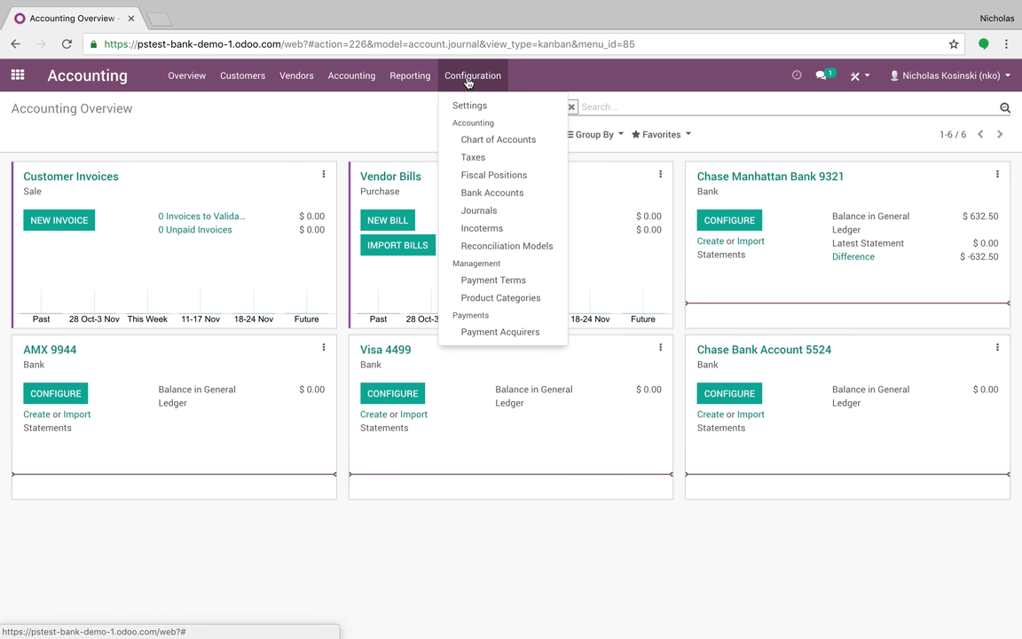
click(528, 193)
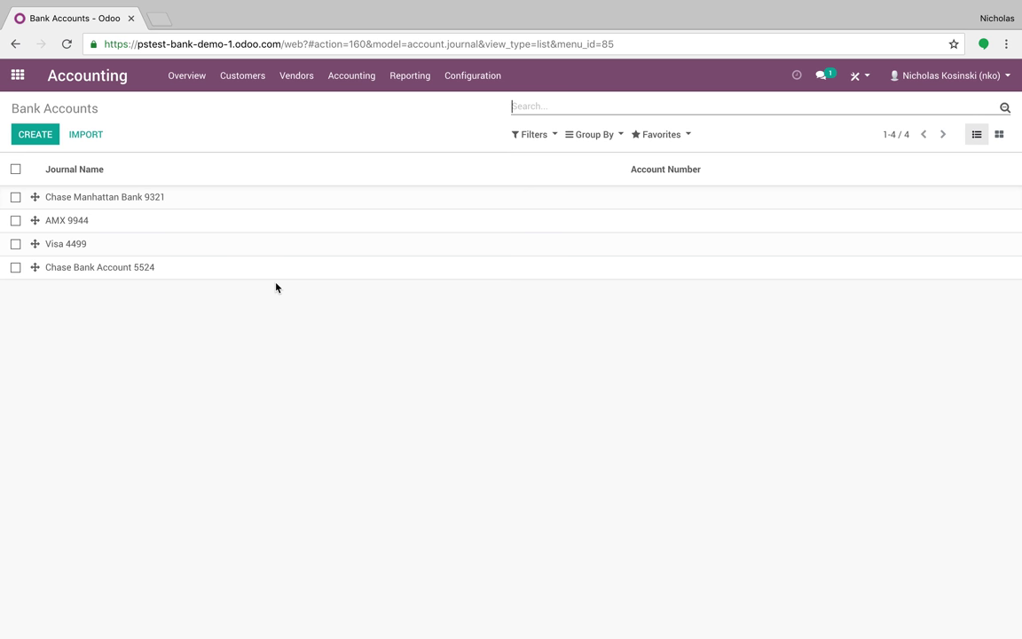
click(165, 197)
click(27, 131)
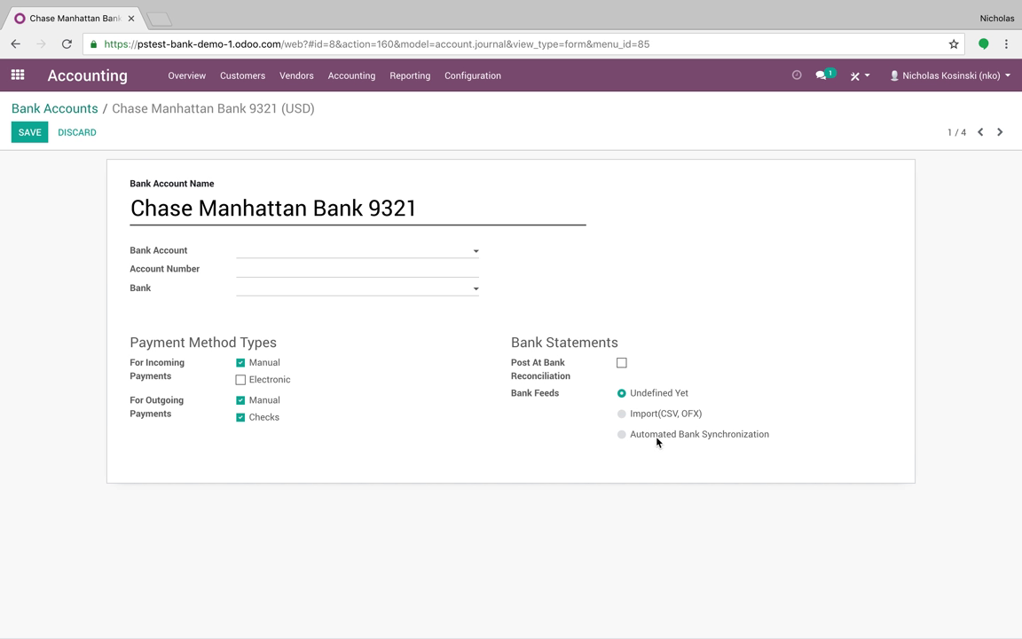
click(622, 435)
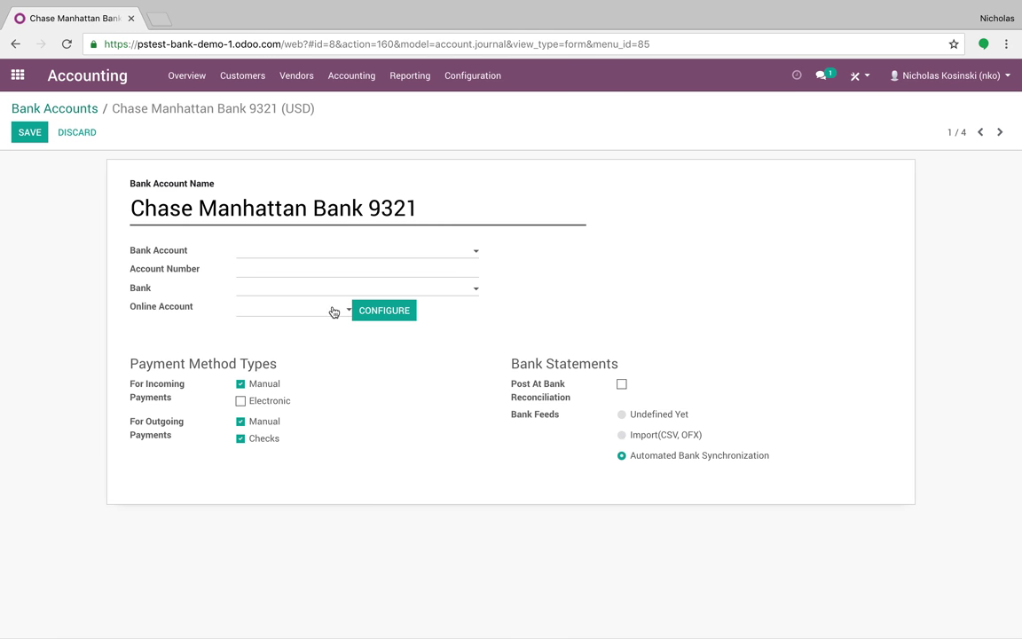
Examine the bank institutions offered for the online account, close the list and return to the accounting overview.
click(378, 312)
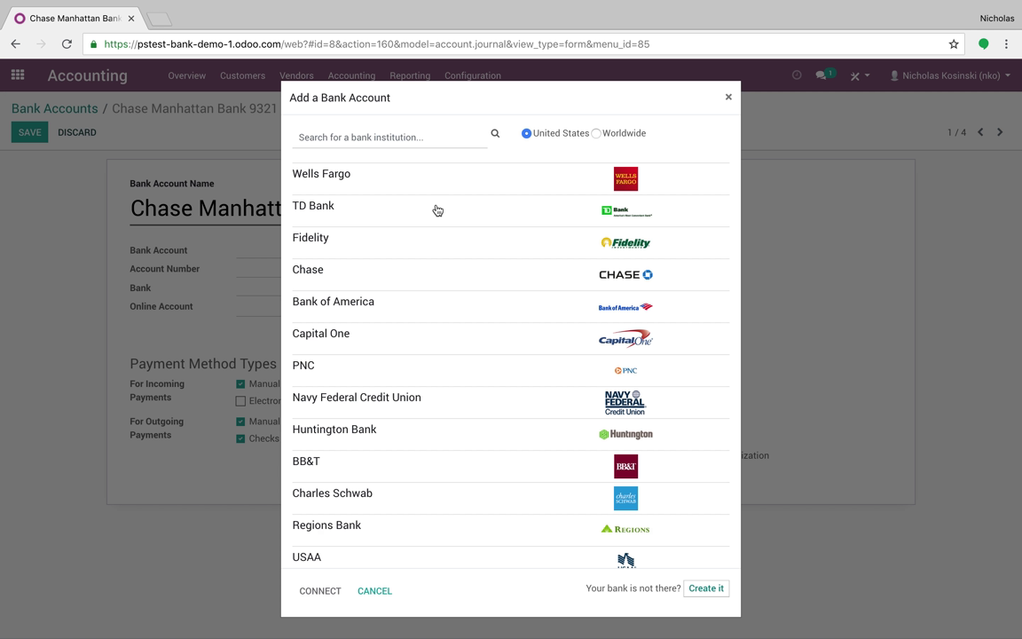
scroll(427, 408, down, 3)
scroll(429, 408, up, 3)
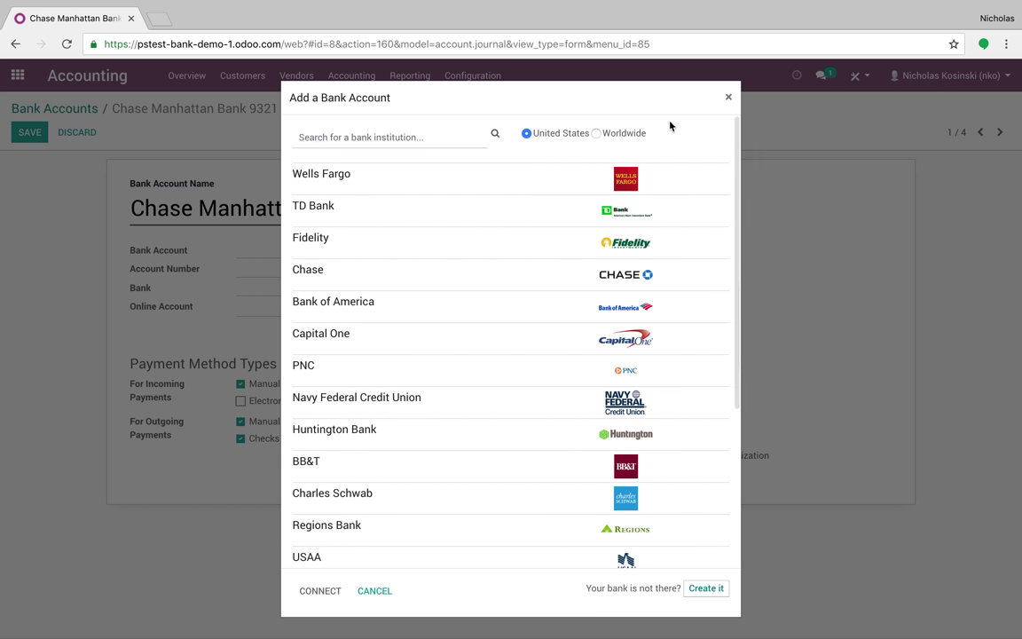
click(728, 97)
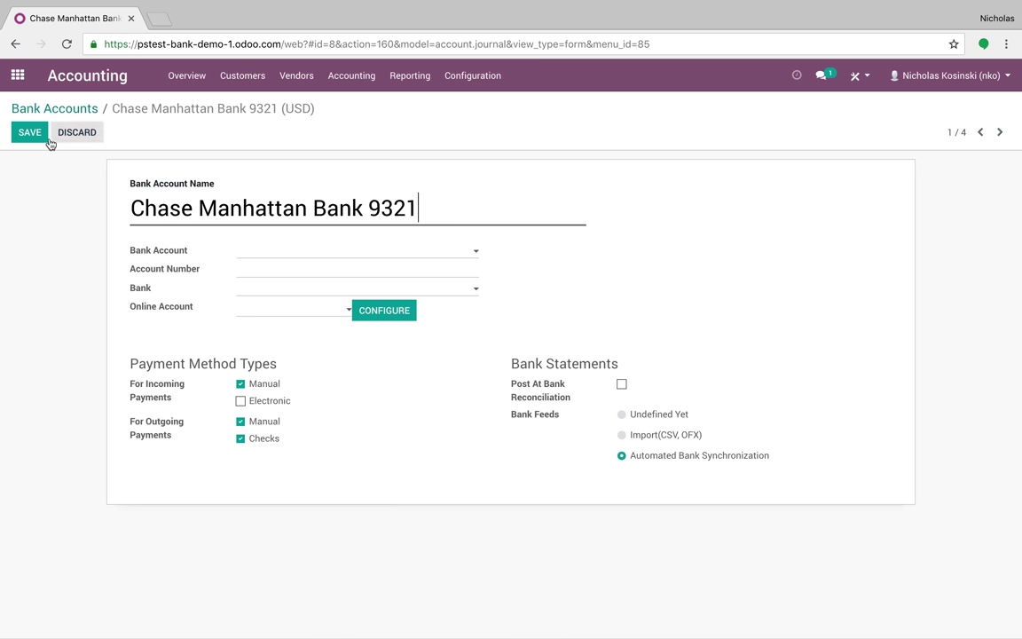
click(89, 109)
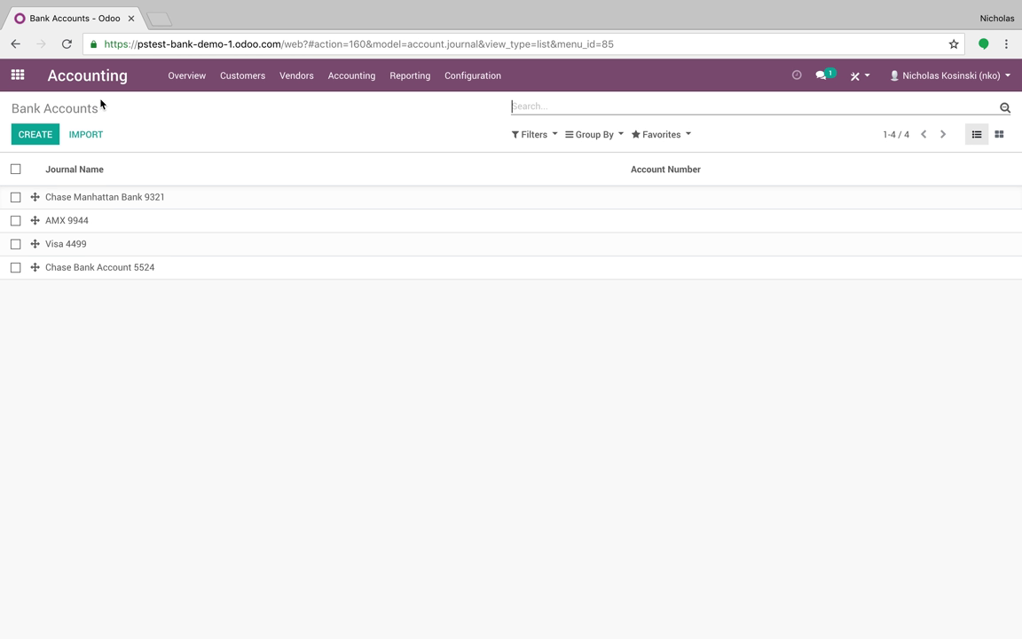
click(197, 77)
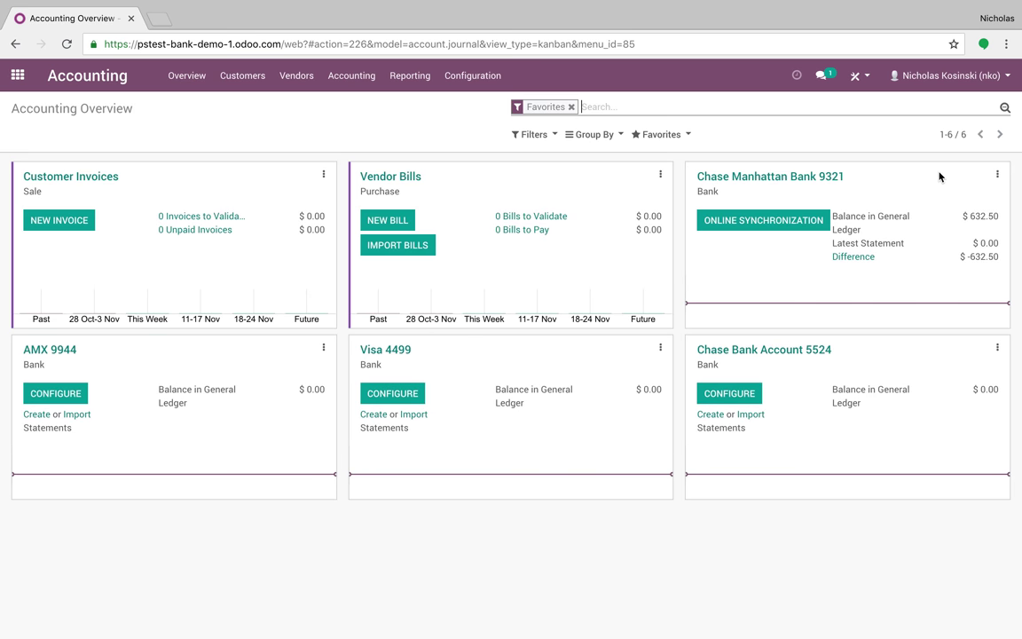
Open the Chase Manhattan Bank journal's settings and examine the bank statement creation options for online synchronization.
click(998, 174)
click(980, 386)
click(360, 325)
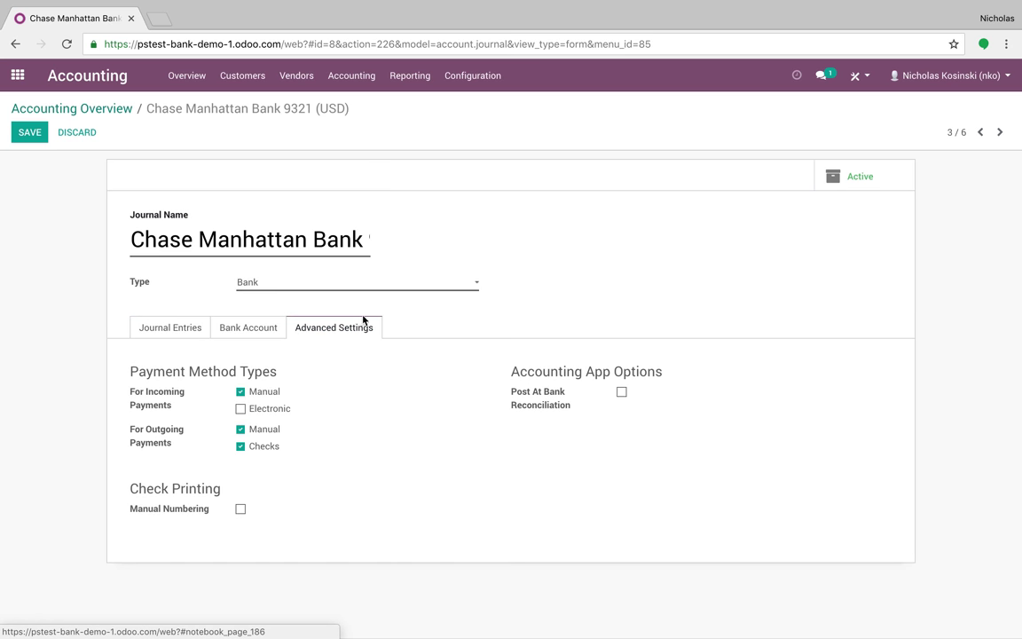
click(266, 327)
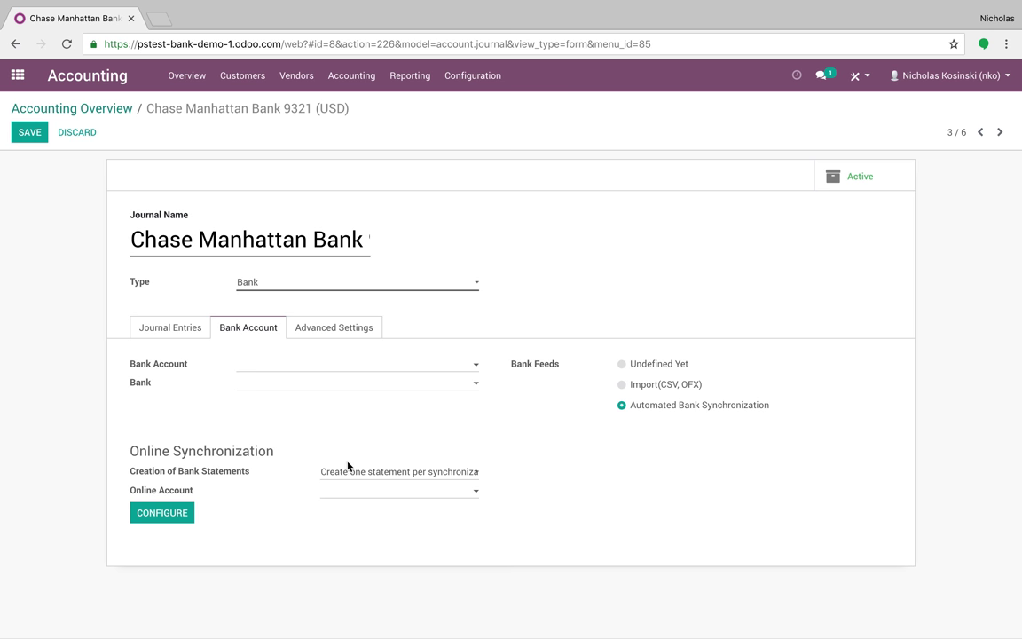
click(407, 474)
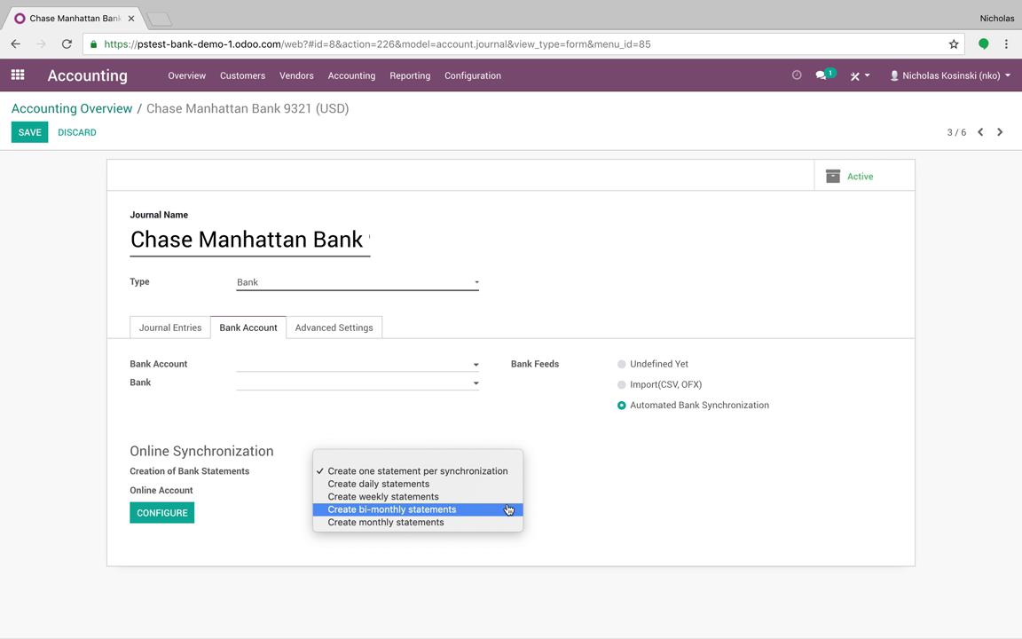
click(545, 470)
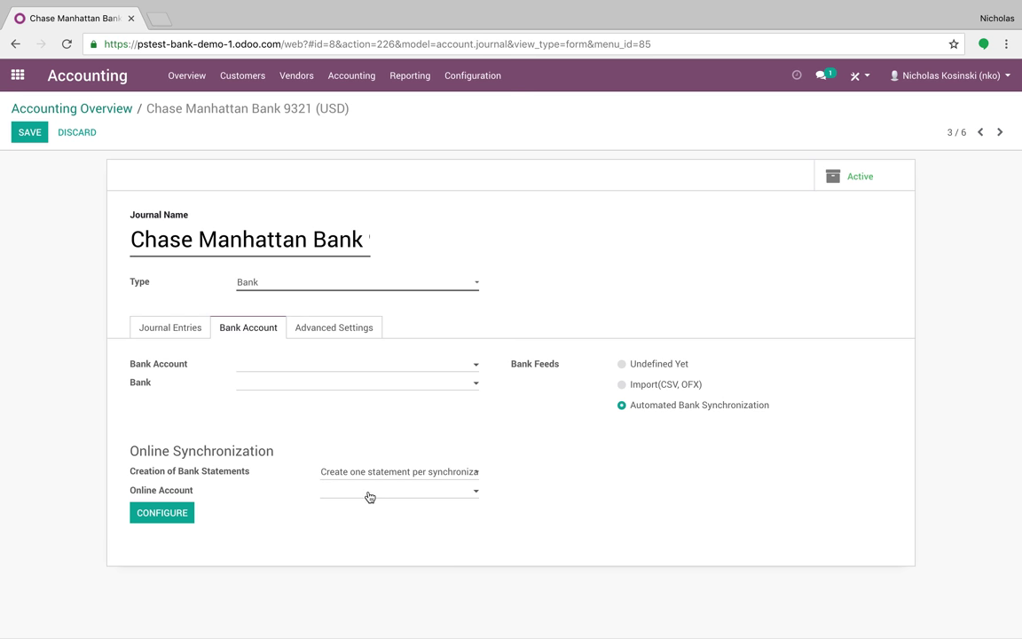
Review the journal's advanced settings and journal entry defaults, save the journal and return to the accounting overview.
click(318, 330)
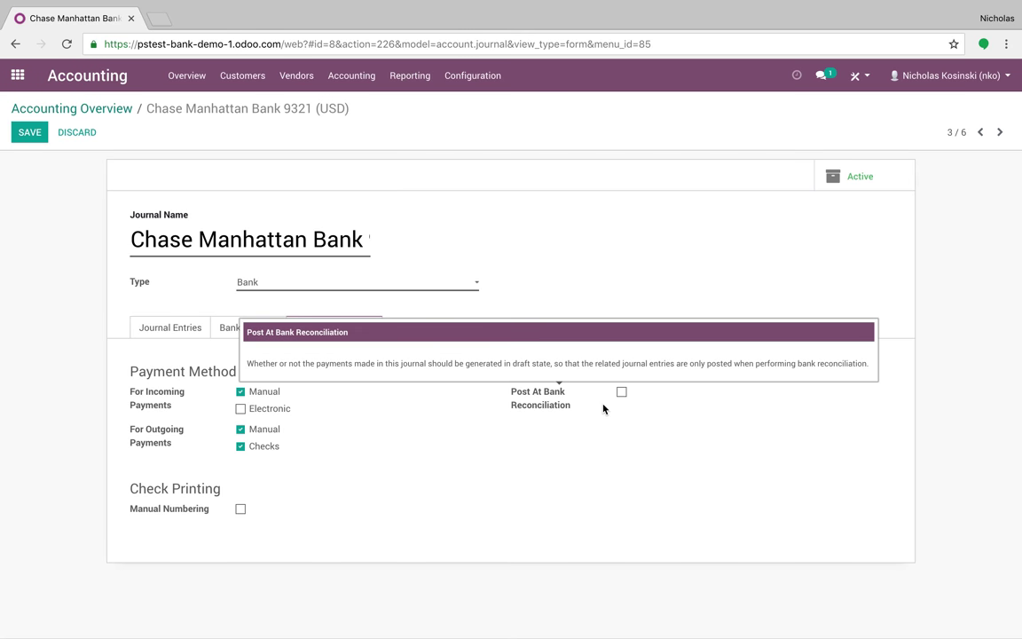
click(170, 328)
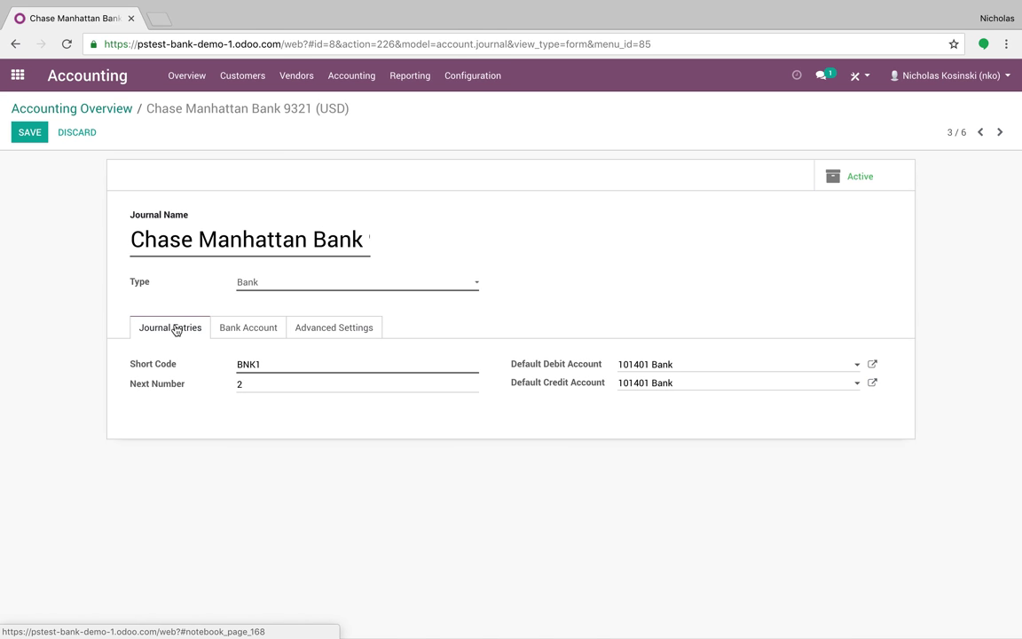
click(28, 133)
click(97, 109)
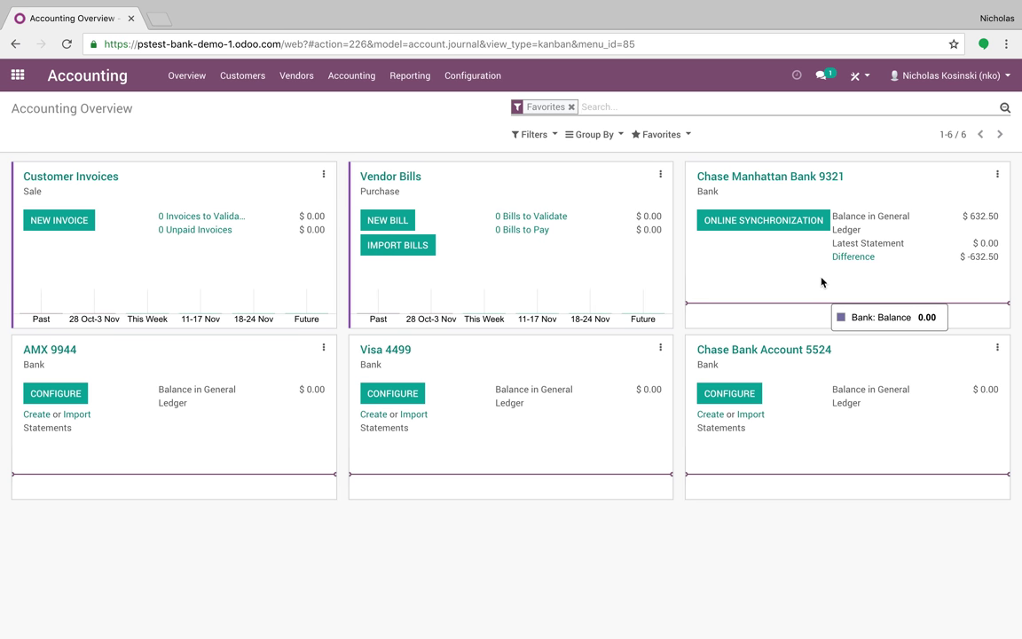
Set the Chase Manhattan Bank journal's bank feeds to Undefined Yet, save it and return to the accounting overview.
click(998, 174)
click(981, 384)
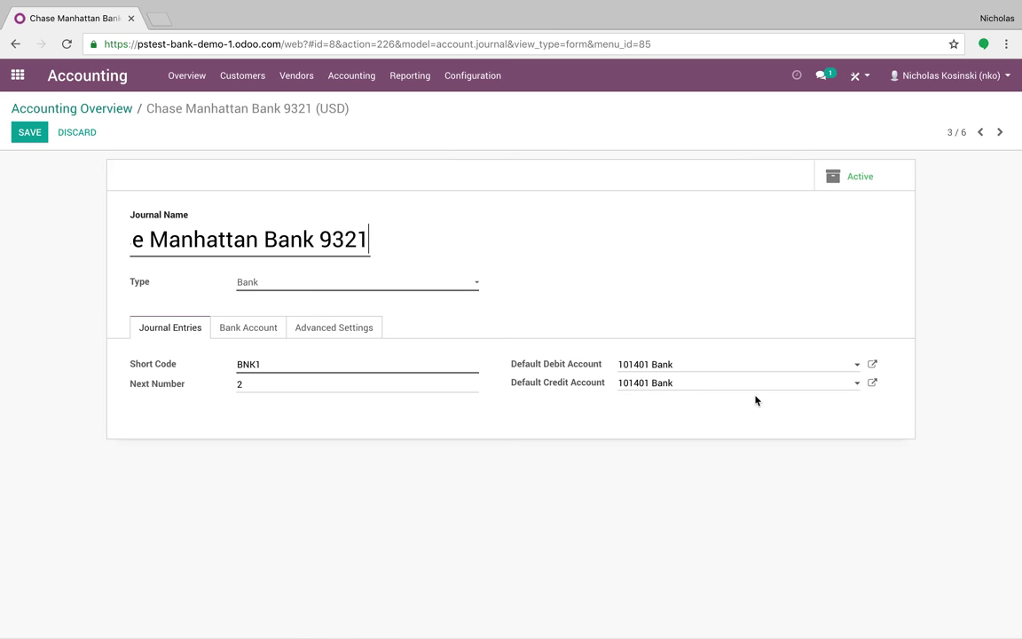
click(344, 327)
click(249, 327)
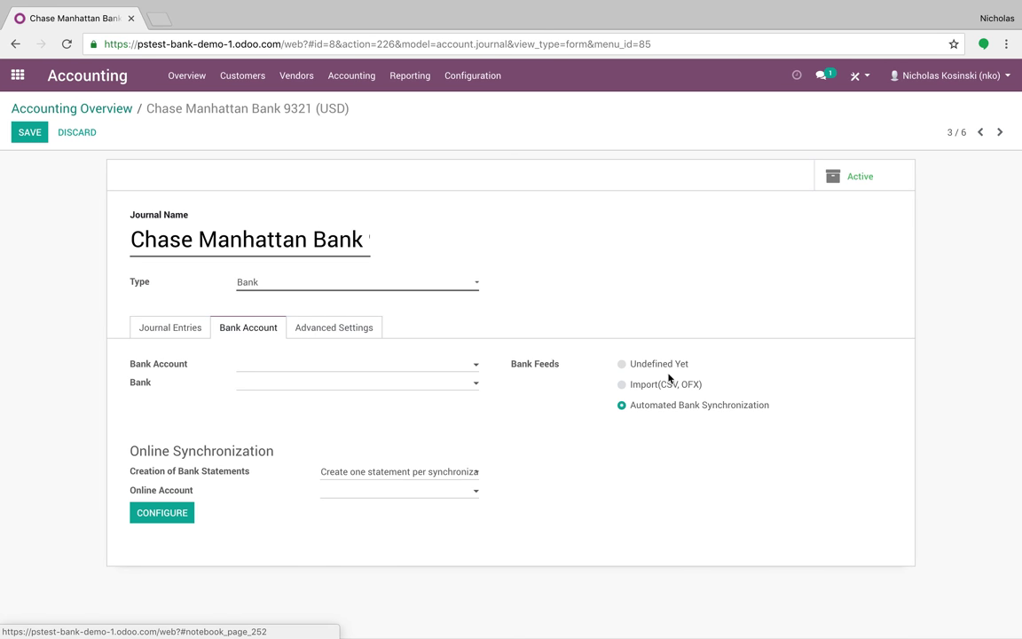
click(622, 365)
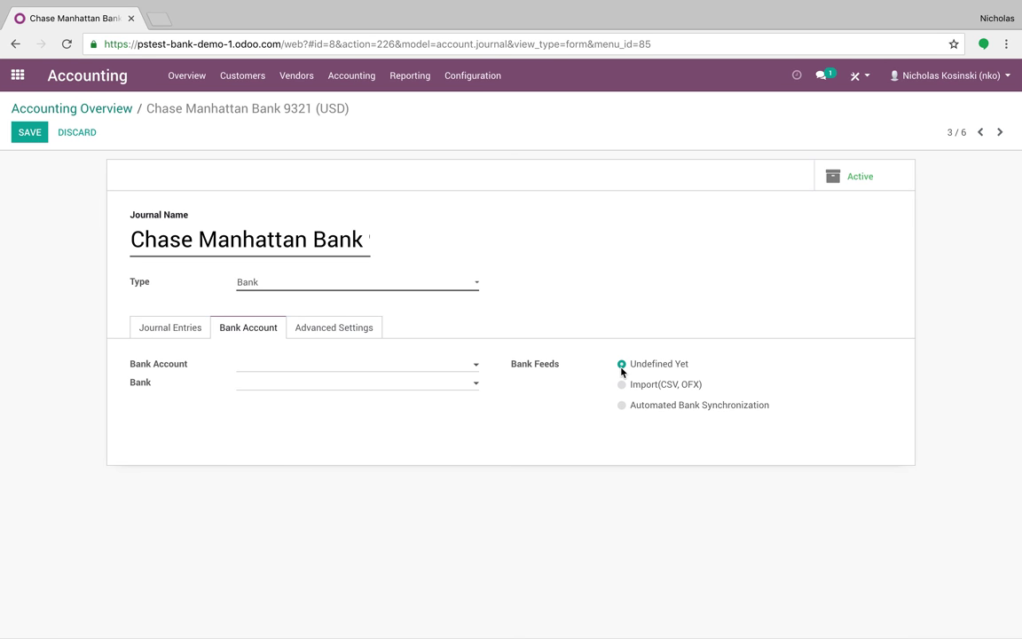
click(34, 134)
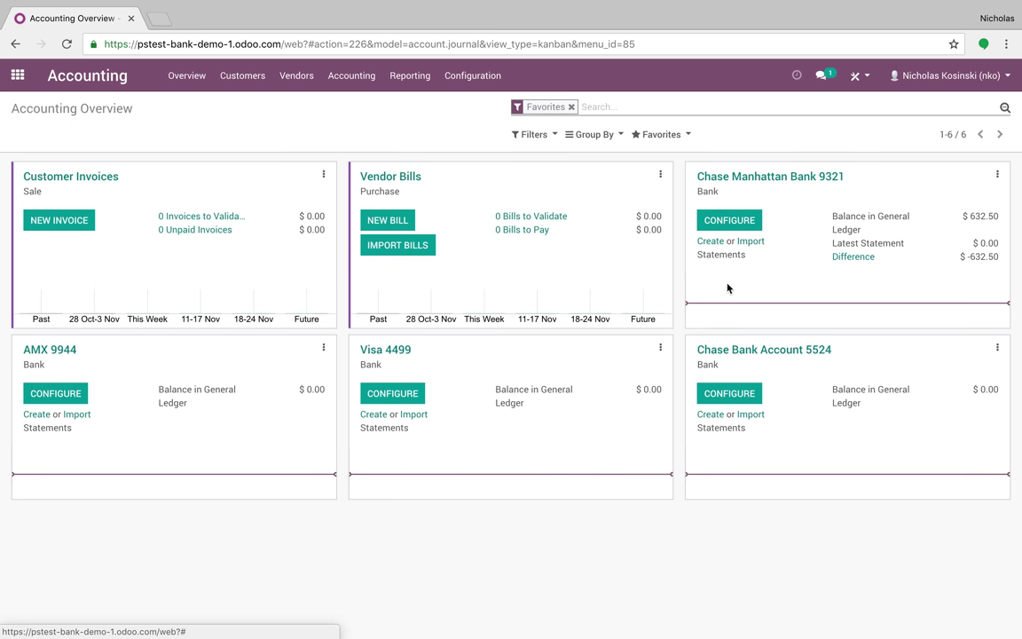
Create a bank statement for the Chase Manhattan Bank journal with the reference 11/6/2018.
mouse_move(731, 295)
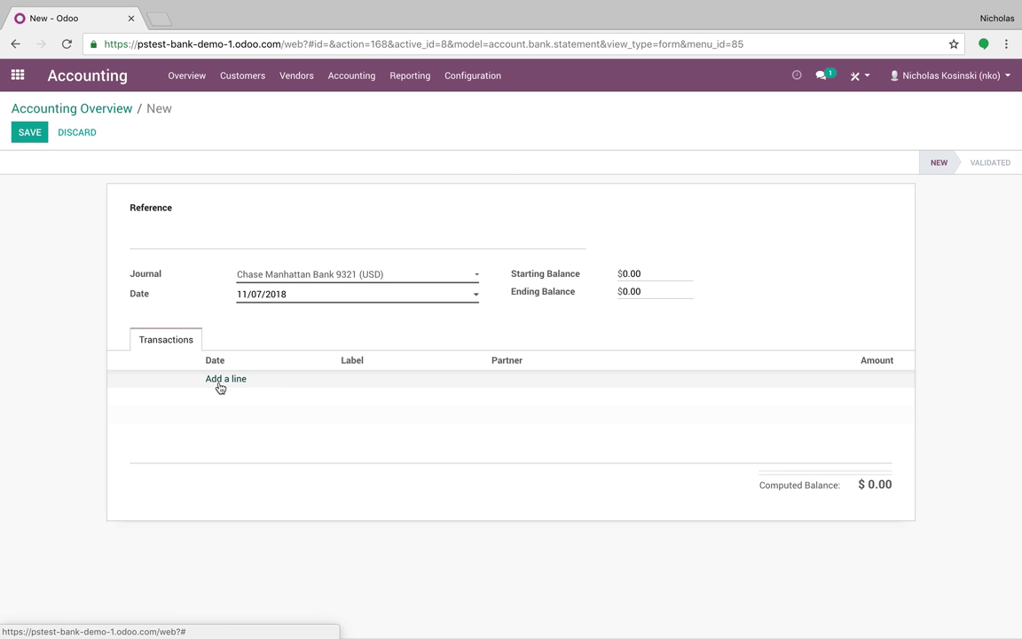
text(11/6/2)
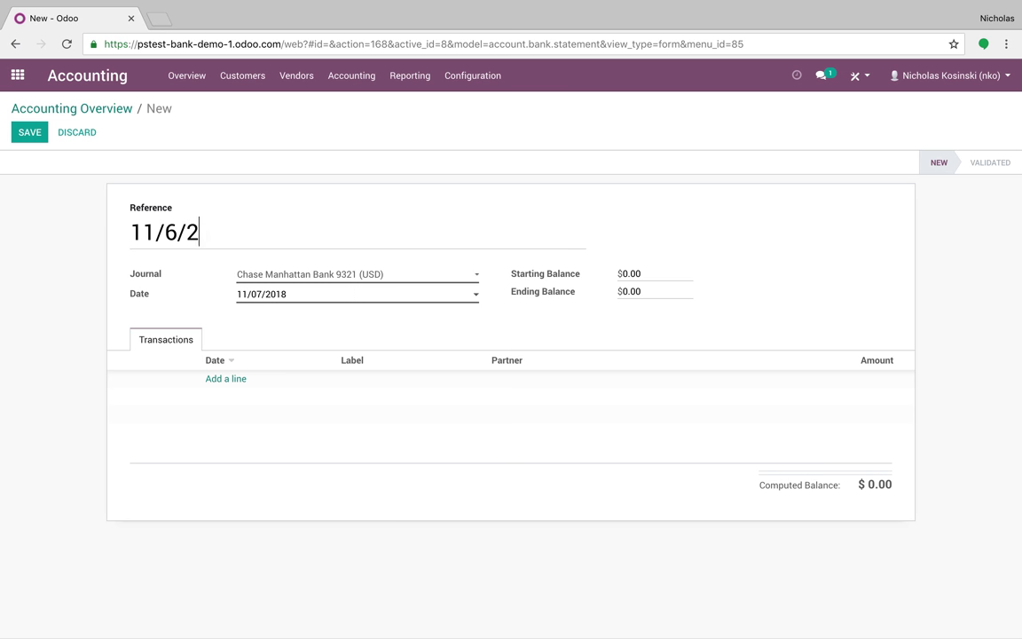
text(018)
Add a $1,250.00 transaction labelled XXX- plus the payer's name, and save the bank statement.
click(230, 388)
click(422, 381)
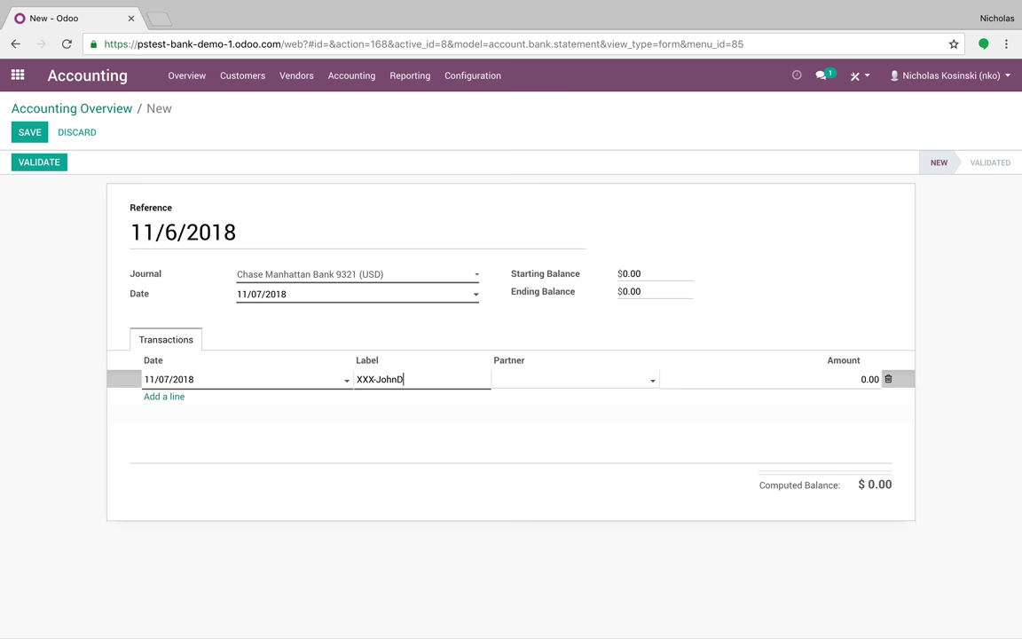
click(787, 378)
text(10)
click(897, 429)
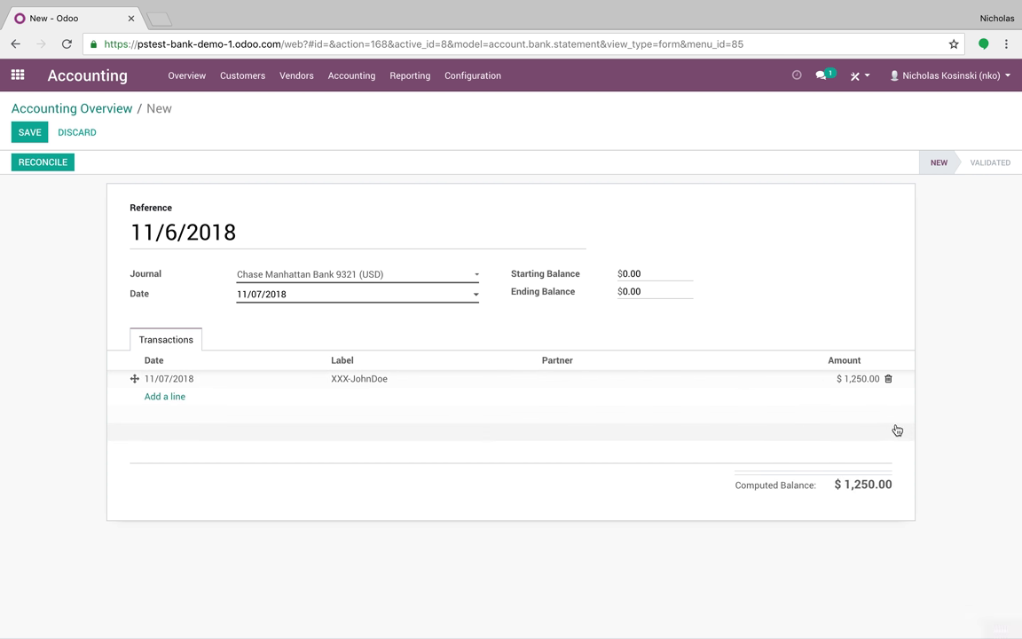
click(36, 133)
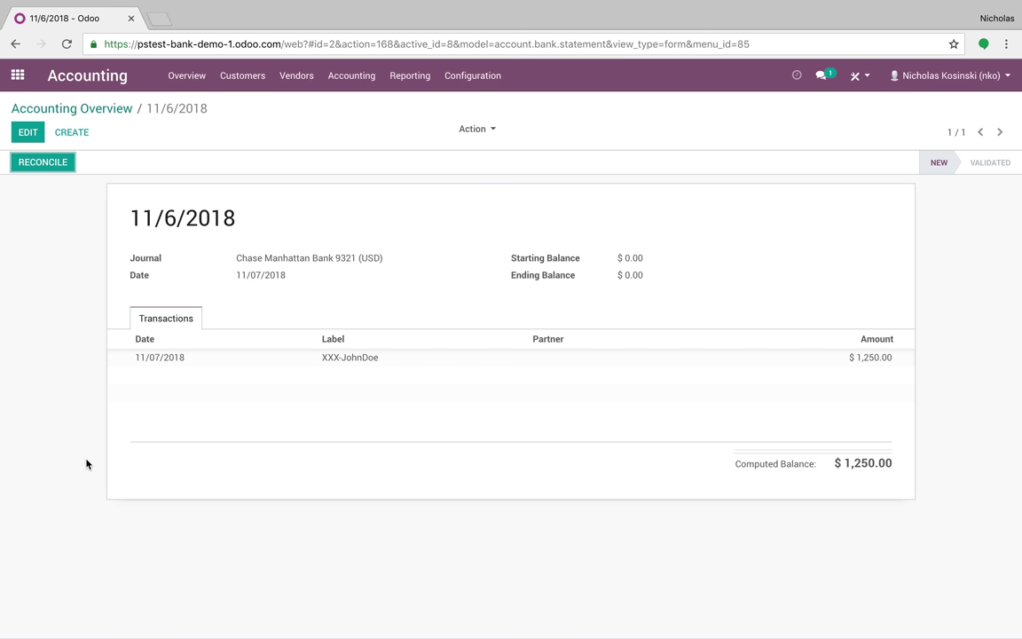
Open the statement's reconciliation, examine the suggested counterpart and the write-off fields, and return to the accounting overview.
click(56, 163)
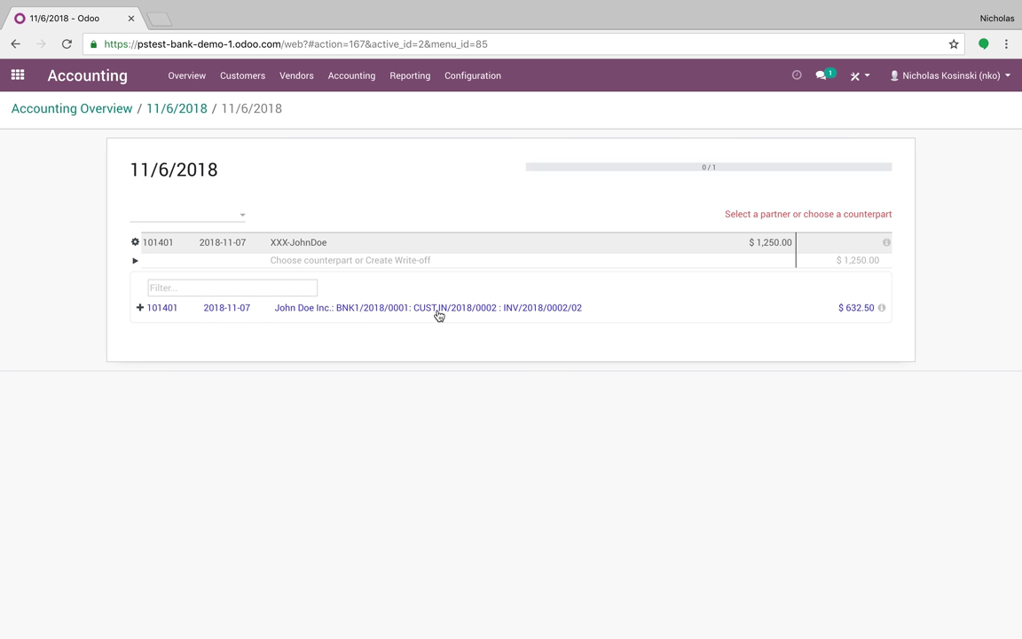
click(324, 263)
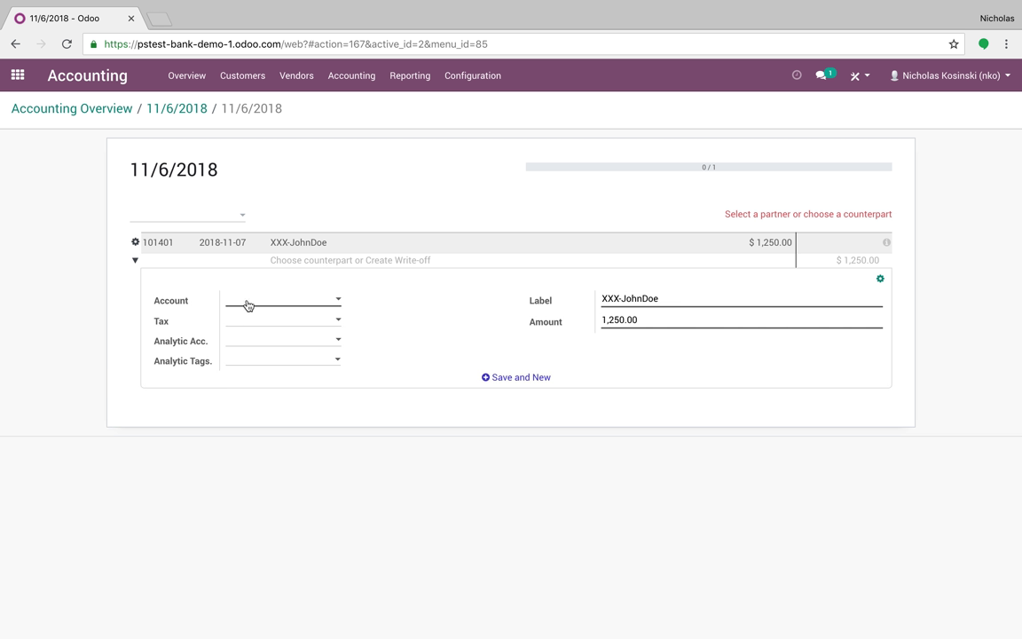
click(176, 109)
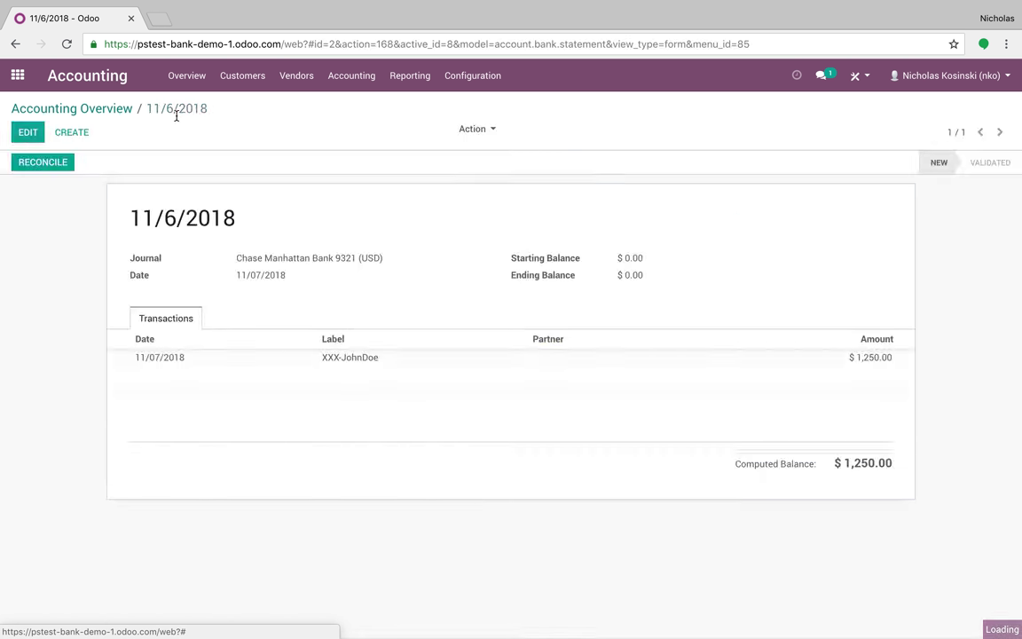
click(84, 109)
Create a customer invoice in Accounting with John Doe Inc. as the customer.
click(6, 75)
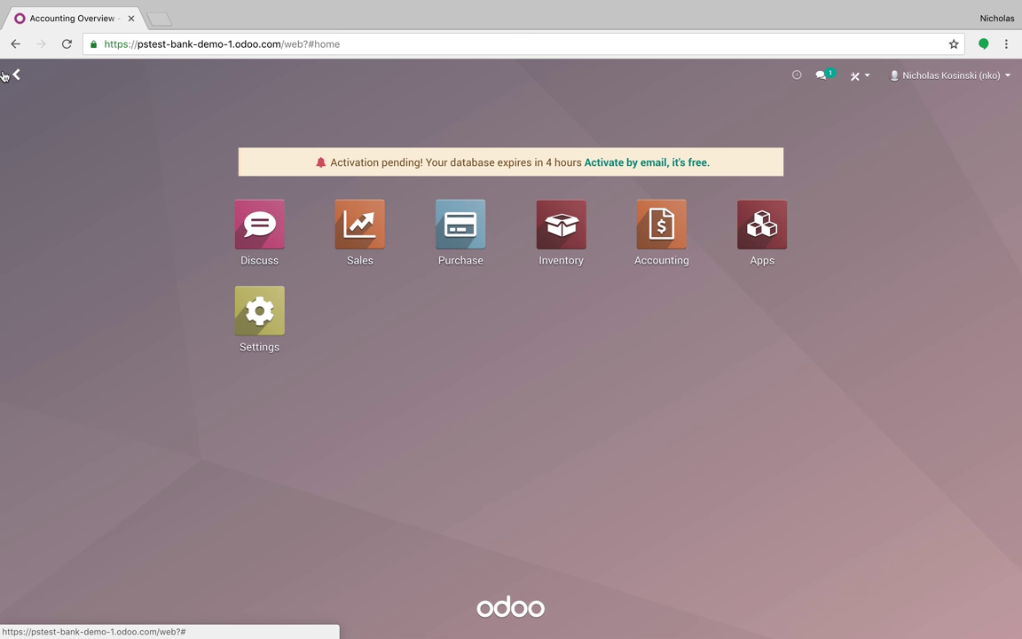
click(662, 224)
click(234, 80)
click(235, 106)
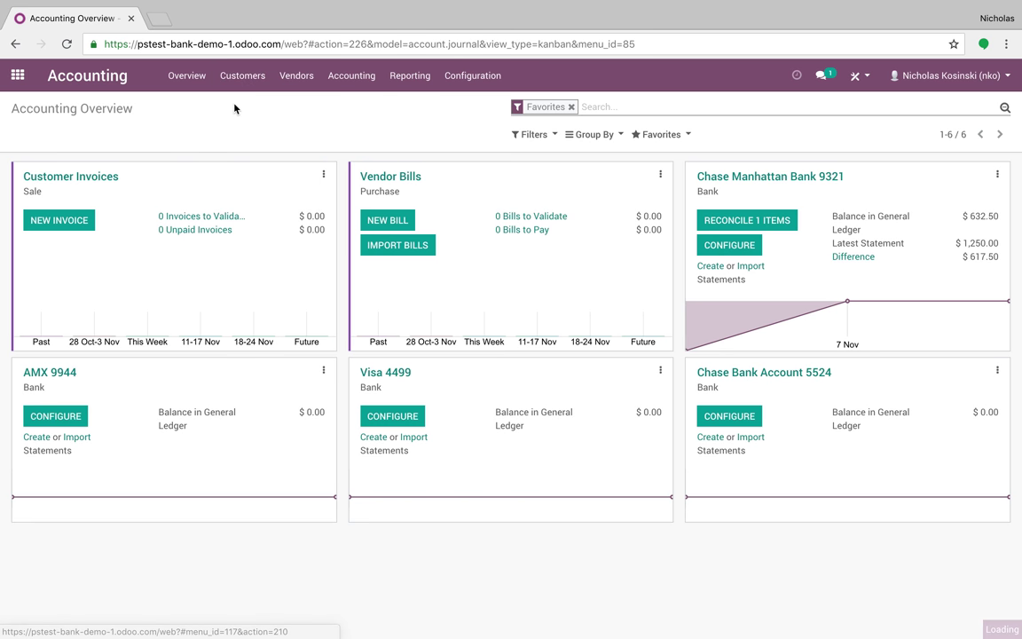
click(31, 141)
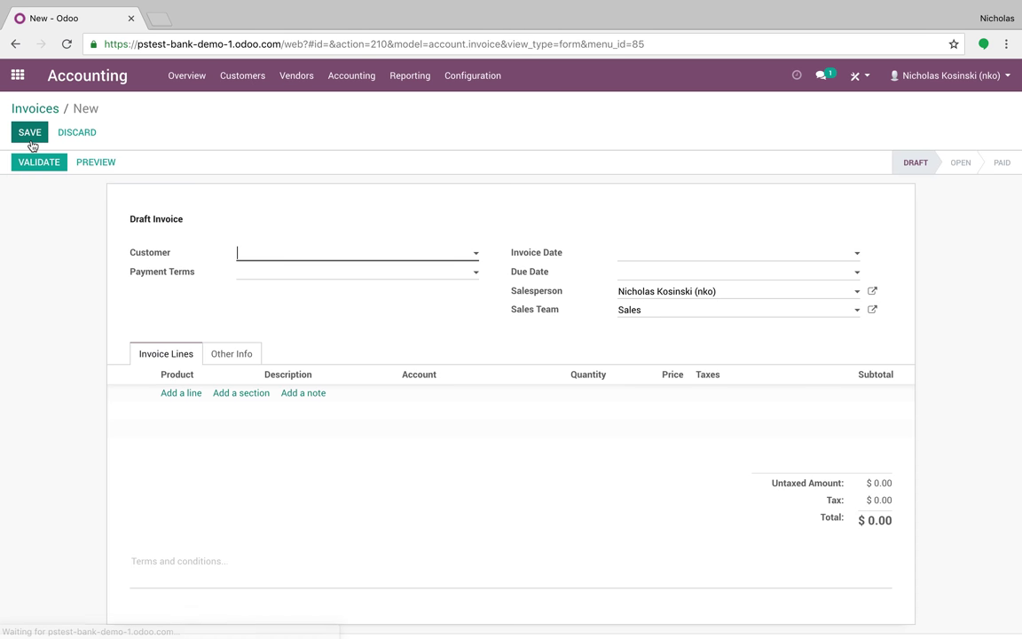
text(jo)
key(Return)
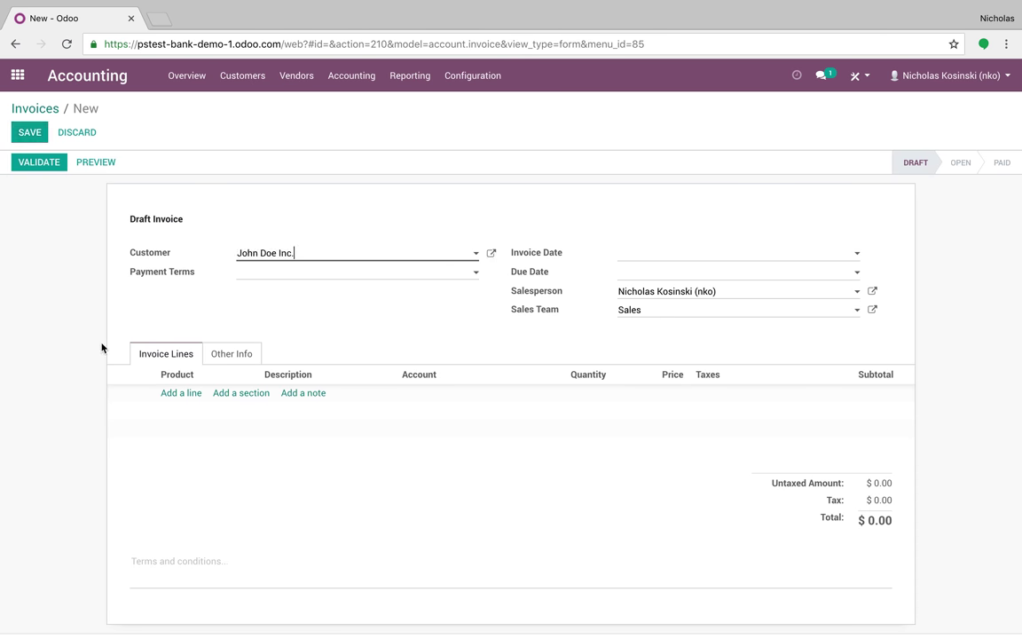
Add an invoice line for Product X priced at 1,250.00 without tax, and save the draft invoice.
click(182, 392)
click(183, 399)
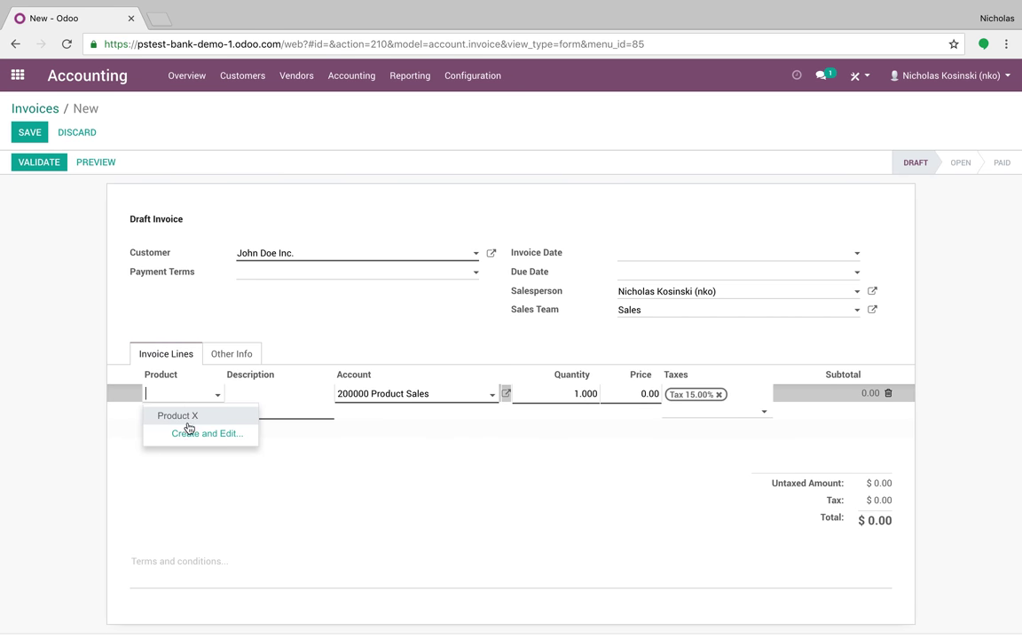
click(177, 415)
double_click(636, 393)
text(1250)
click(719, 394)
click(721, 480)
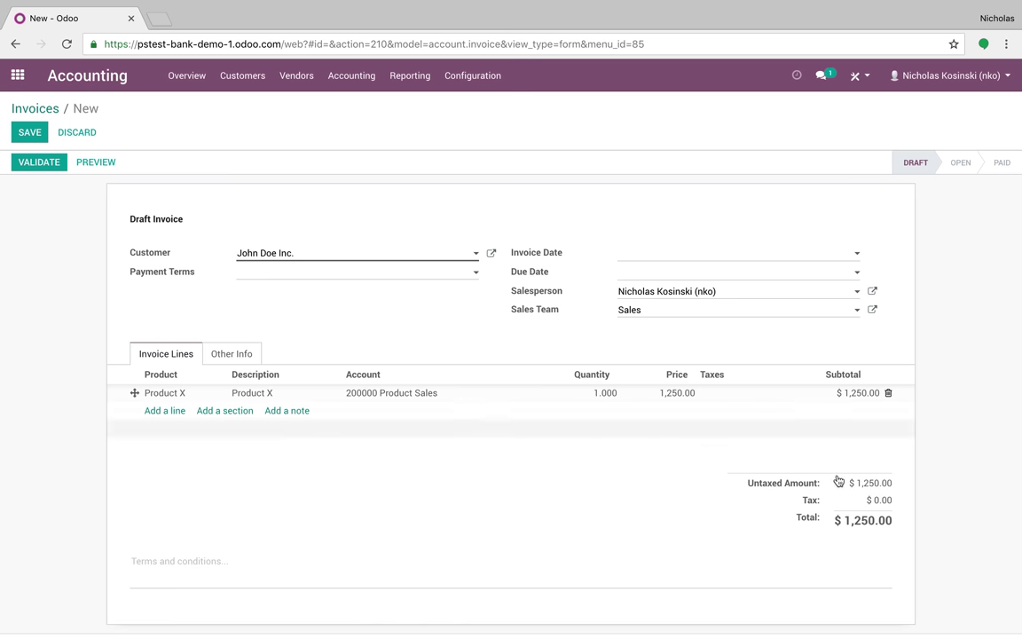
click(35, 133)
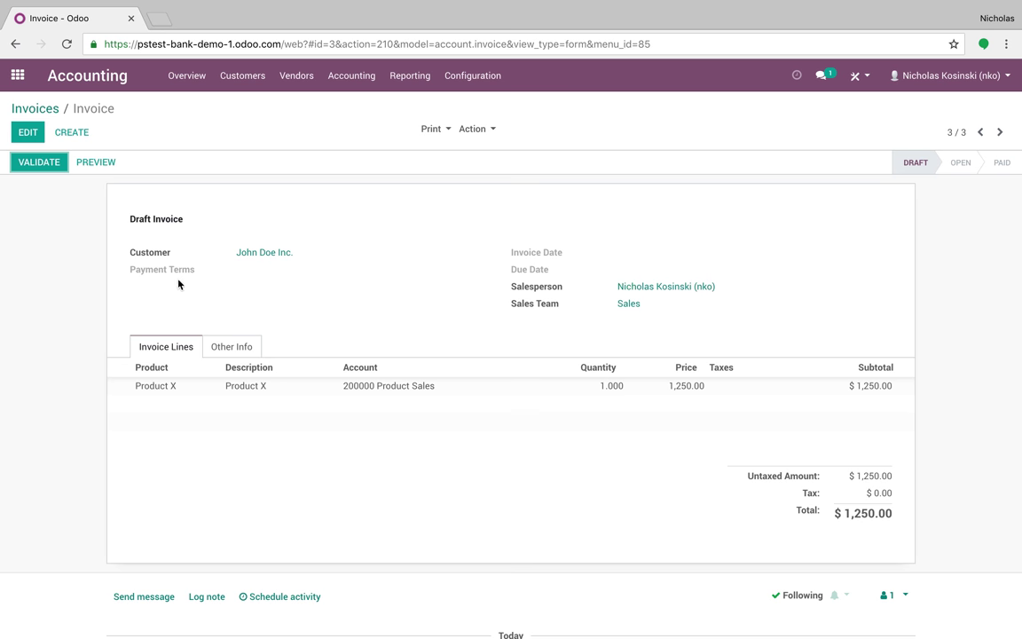
Validate the invoice after reviewing its other info, examine the resulting journal entry, and return to the invoice.
click(235, 346)
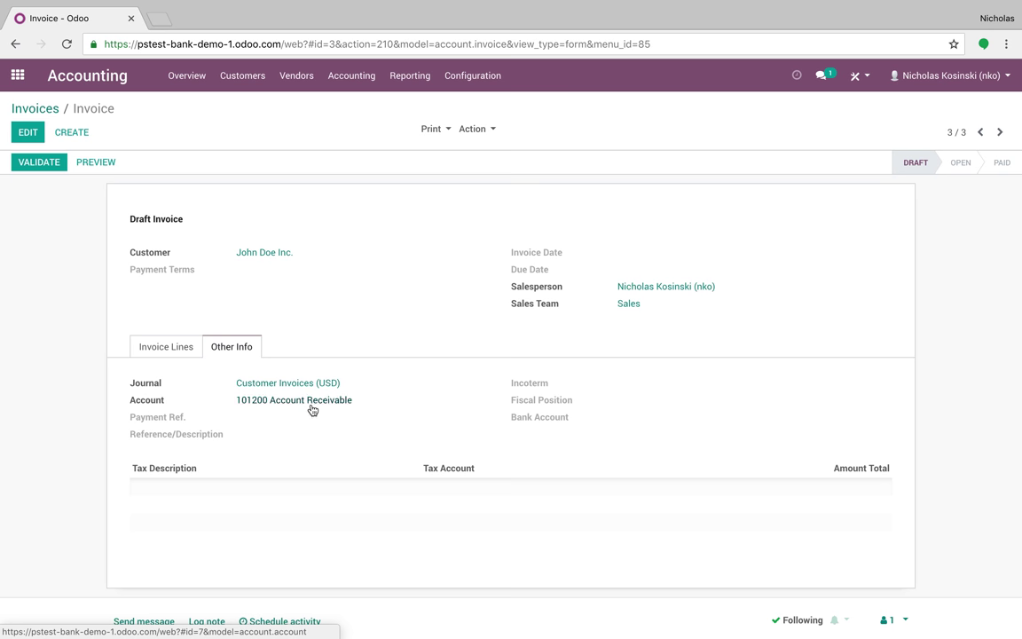
click(39, 161)
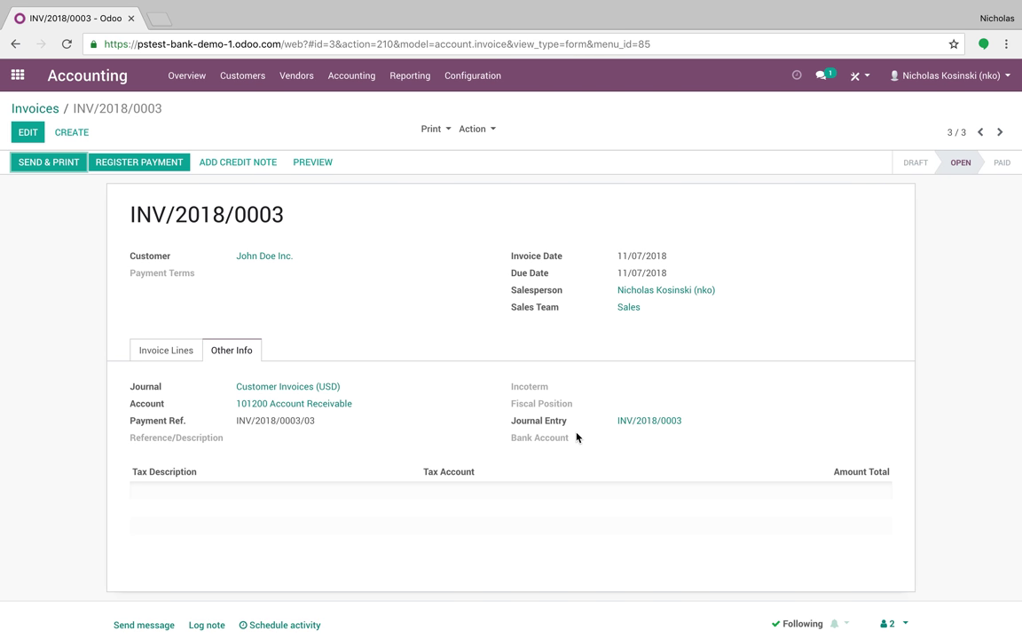
click(649, 424)
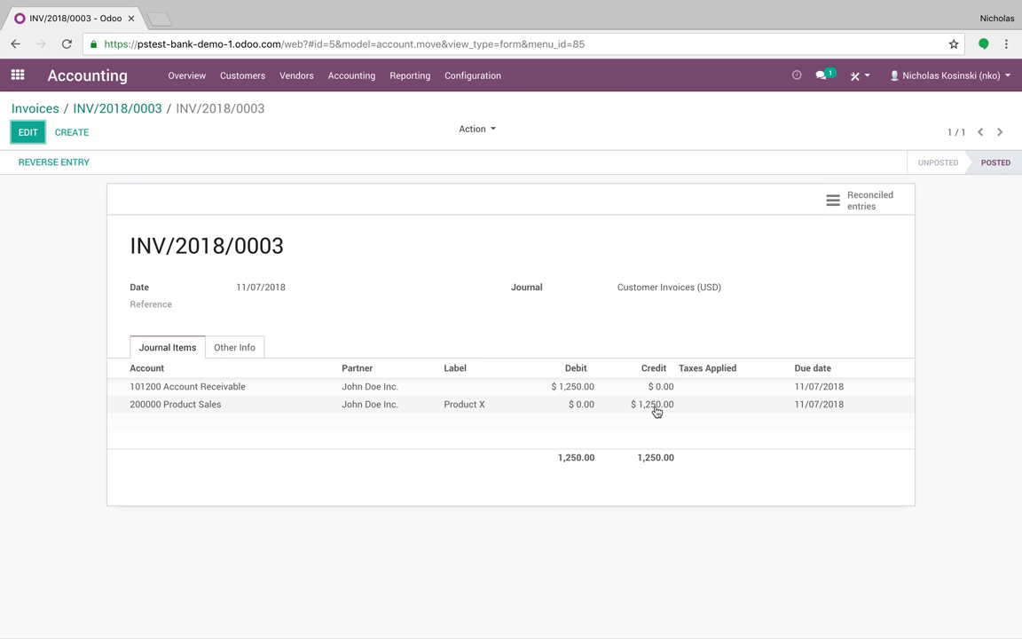
click(142, 109)
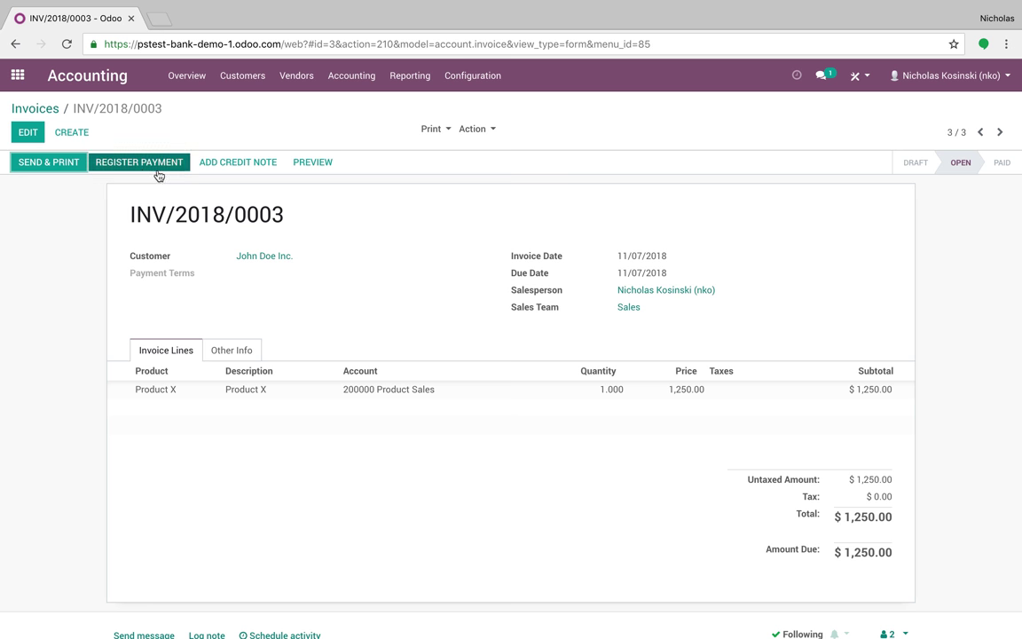
Create a new customer payment from the customer payments list with John Doe Inc. as the partner.
click(187, 75)
click(245, 76)
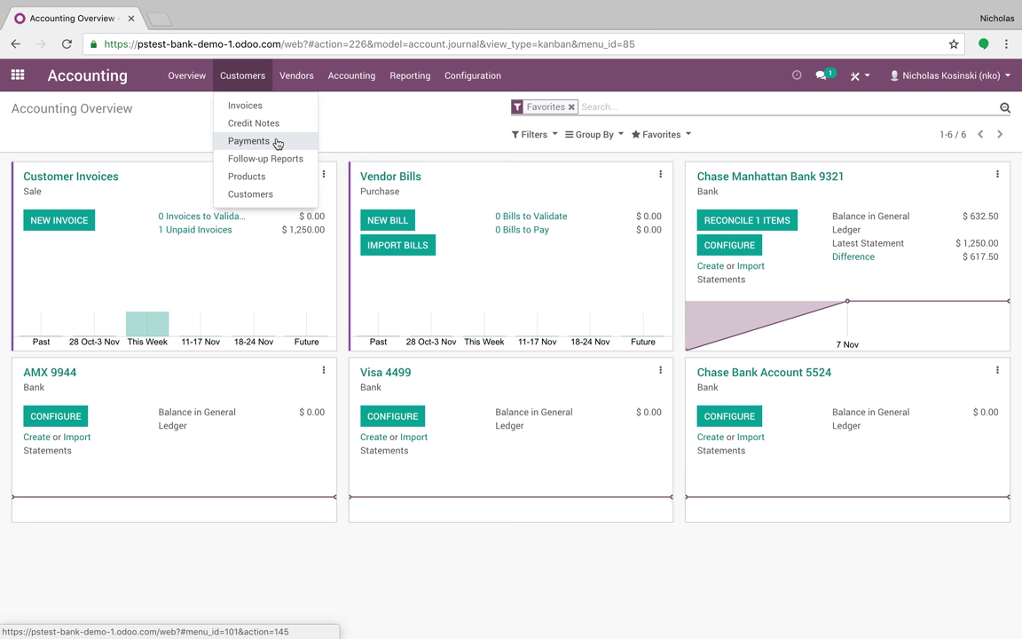
click(248, 141)
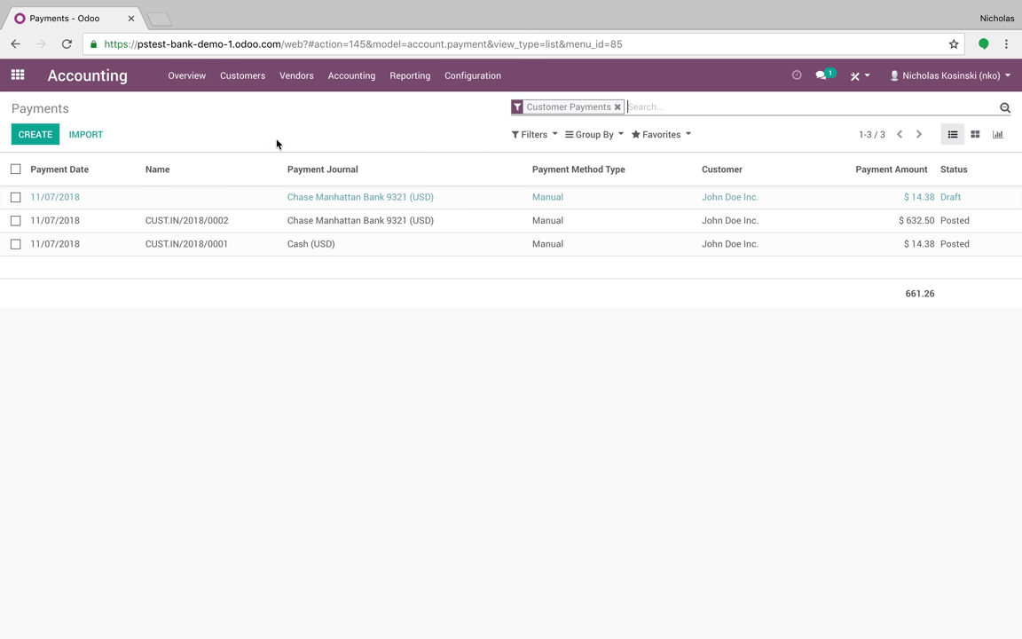
click(47, 139)
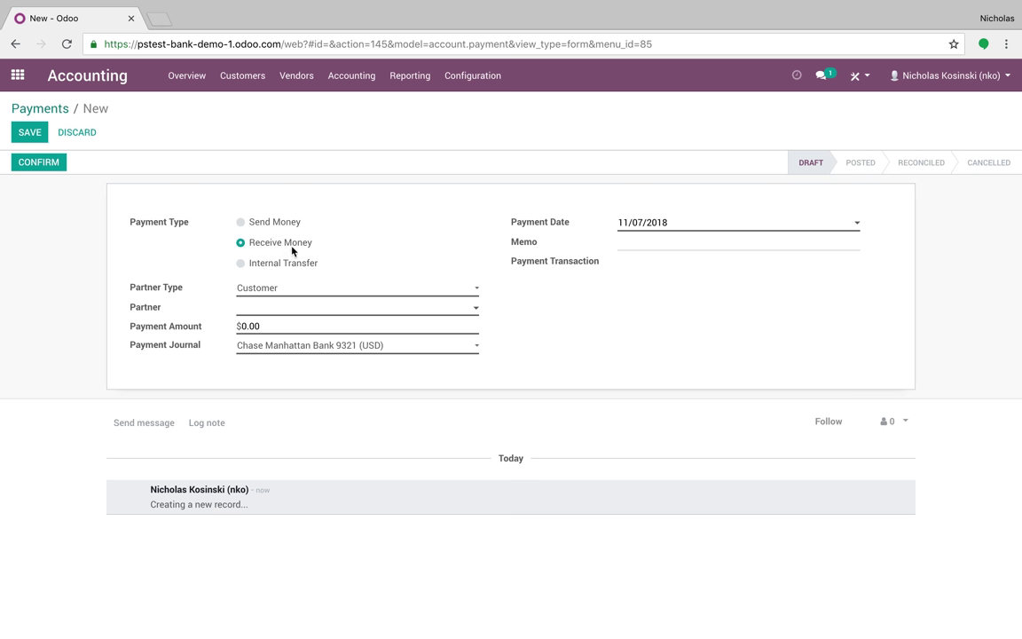
click(263, 312)
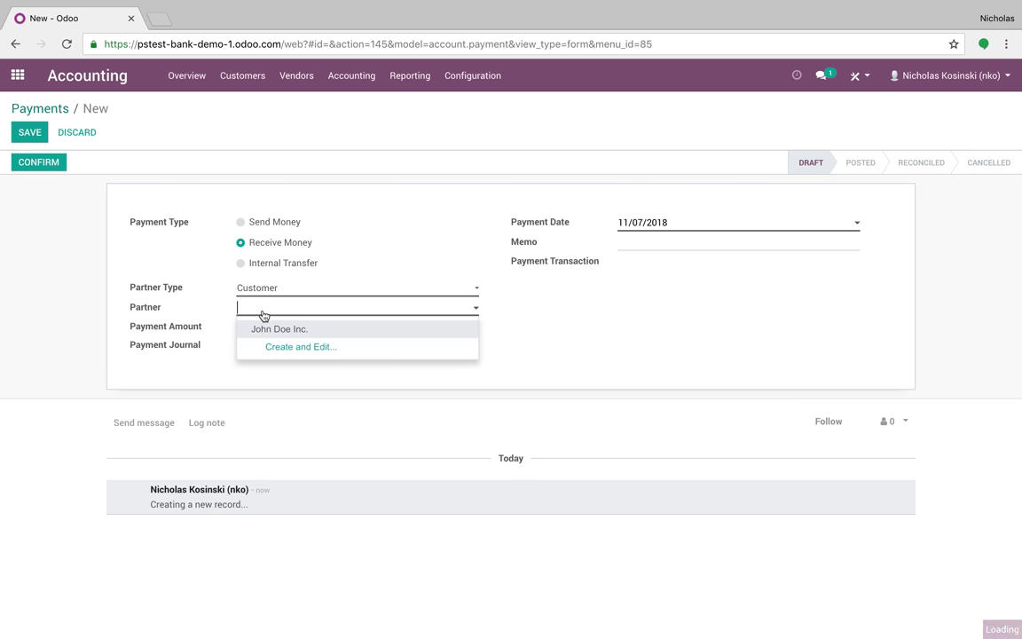
click(269, 329)
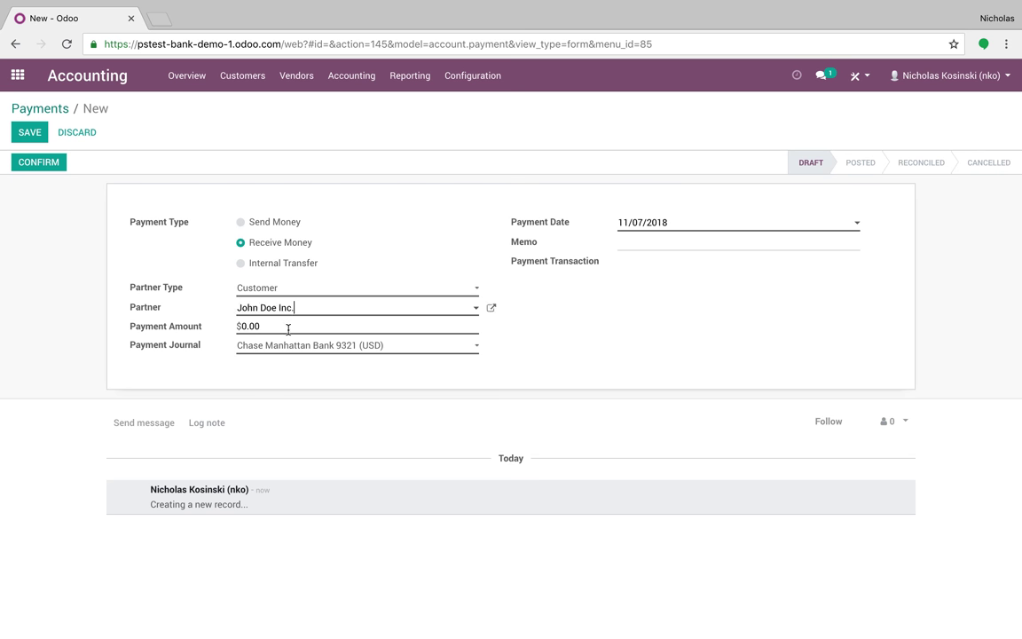
Set the payment amount to $1,250, save the payment, and confirm it.
click(288, 330)
text(1250)
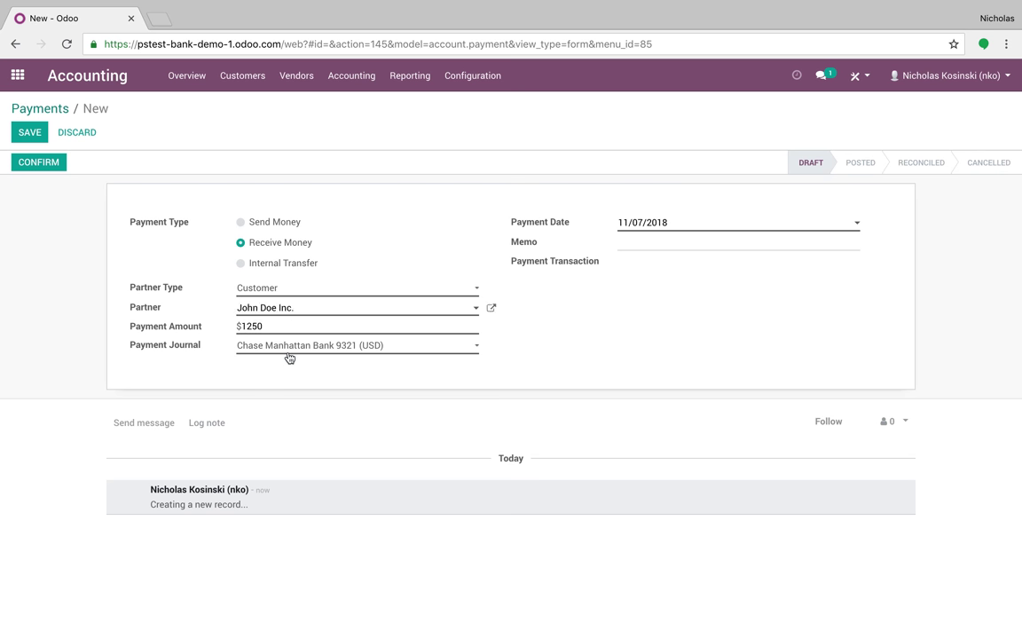
click(27, 133)
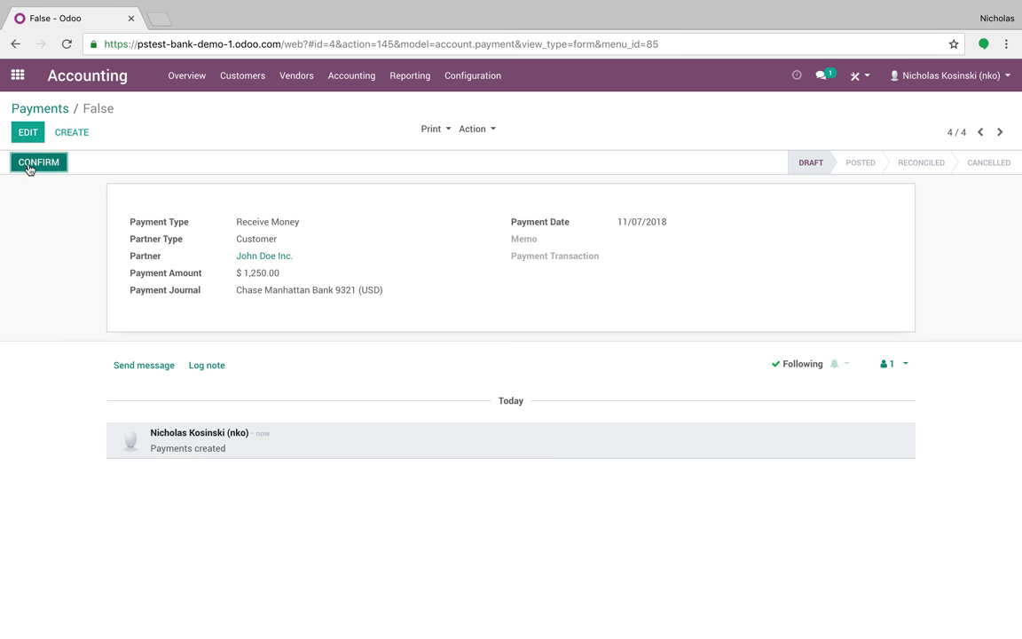
click(28, 165)
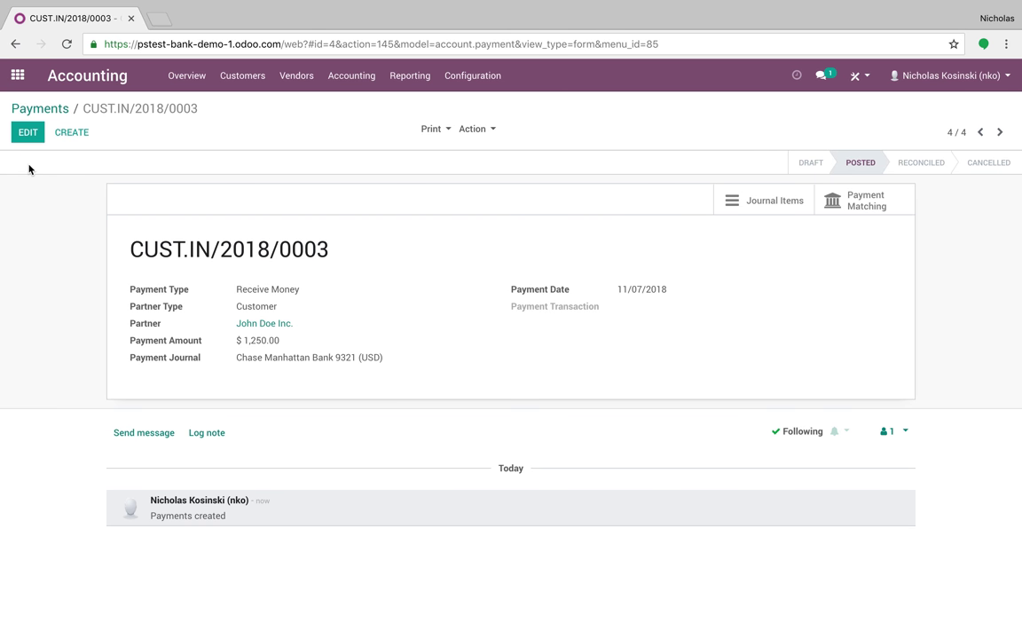
Examine the payment's journal items, preview matching it with the $1,250.00 invoice, and return to the payment without reconciling.
click(756, 203)
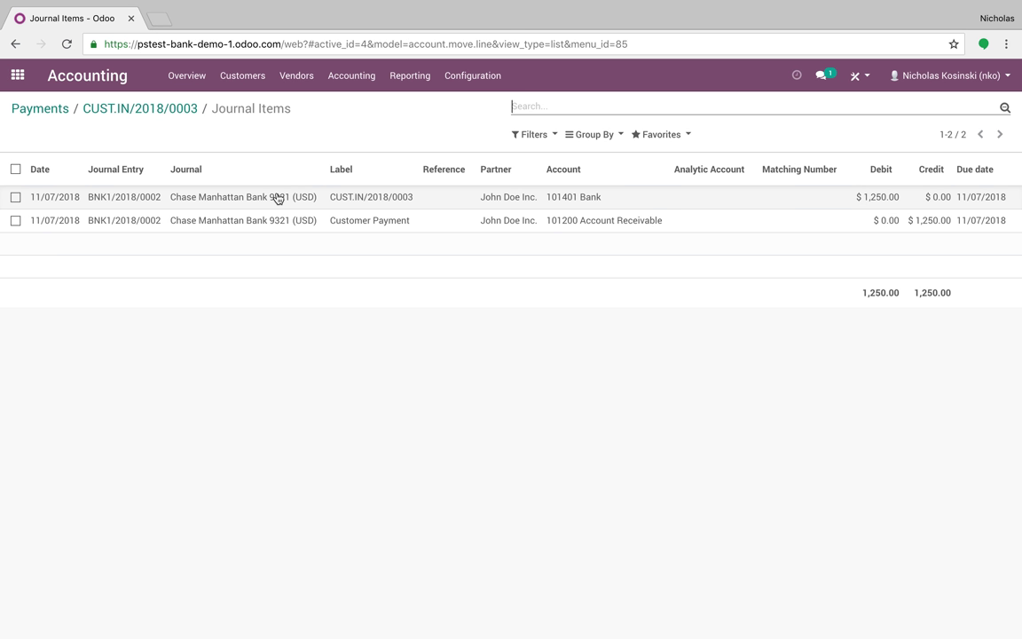
click(165, 111)
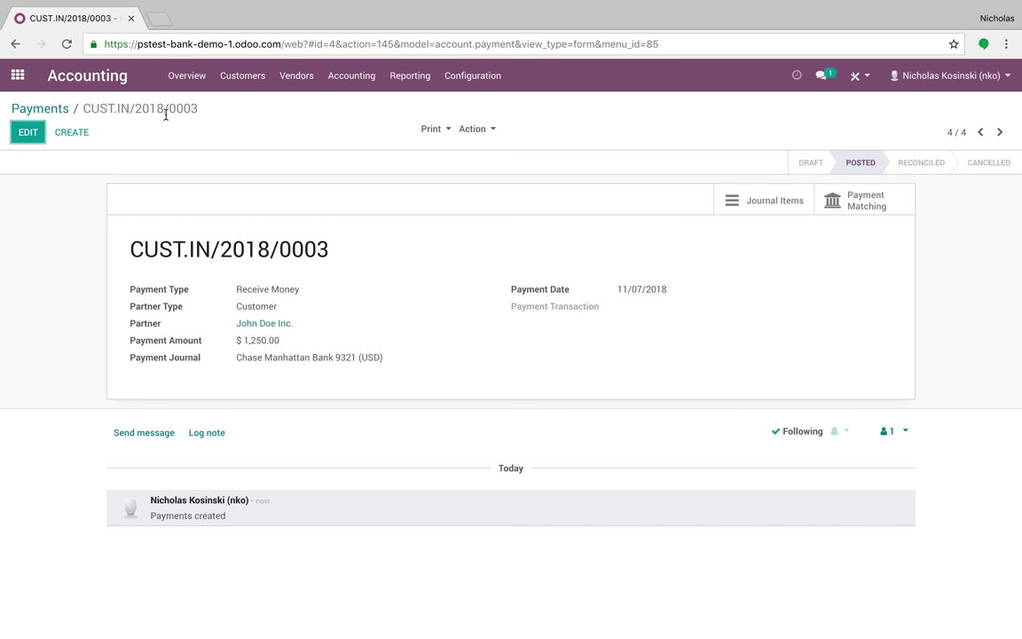
click(867, 205)
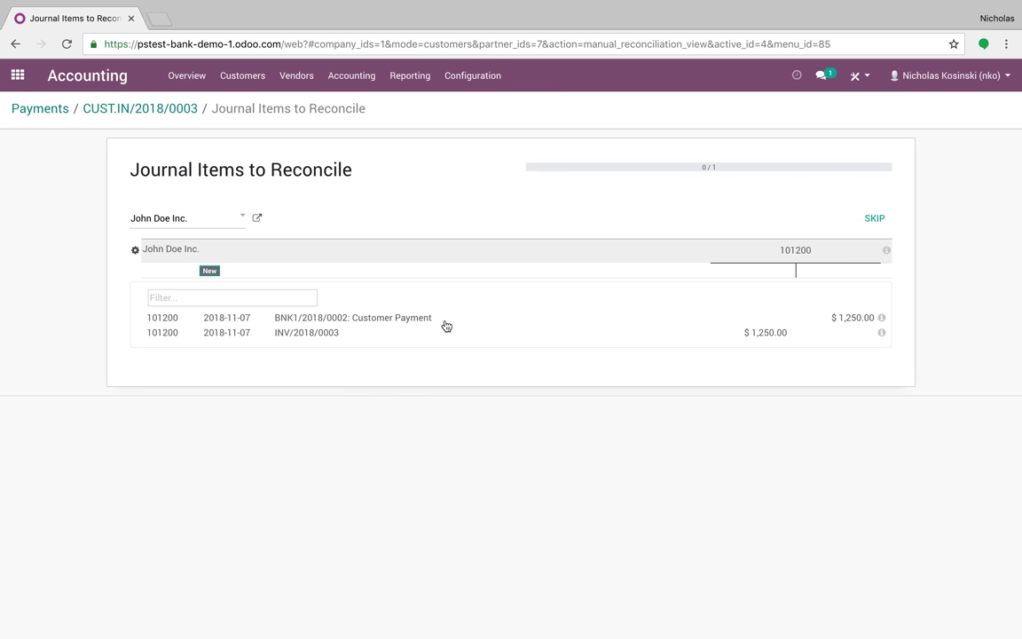
click(363, 324)
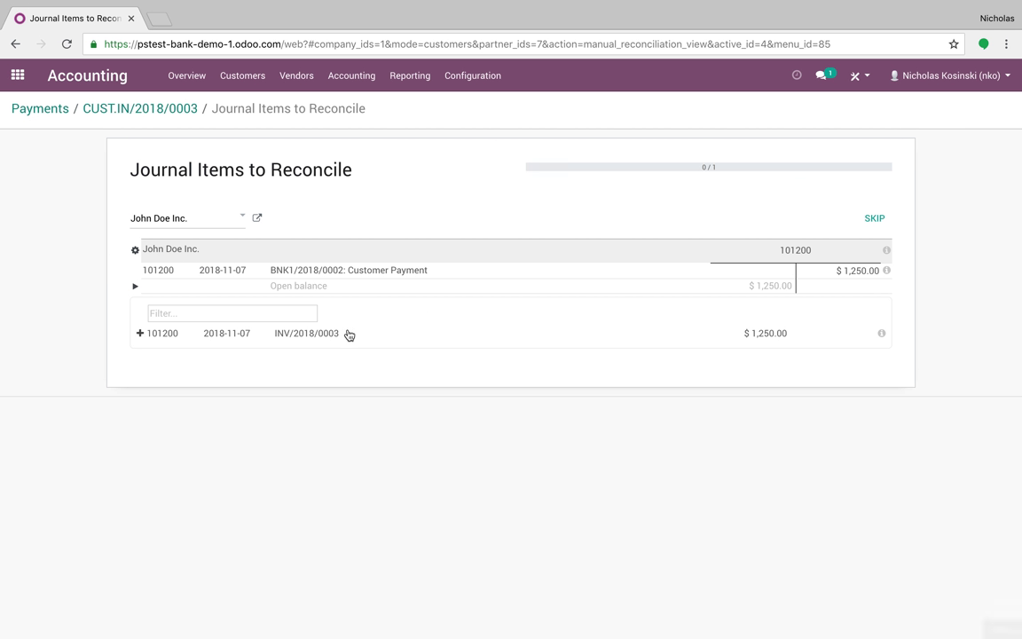
click(339, 336)
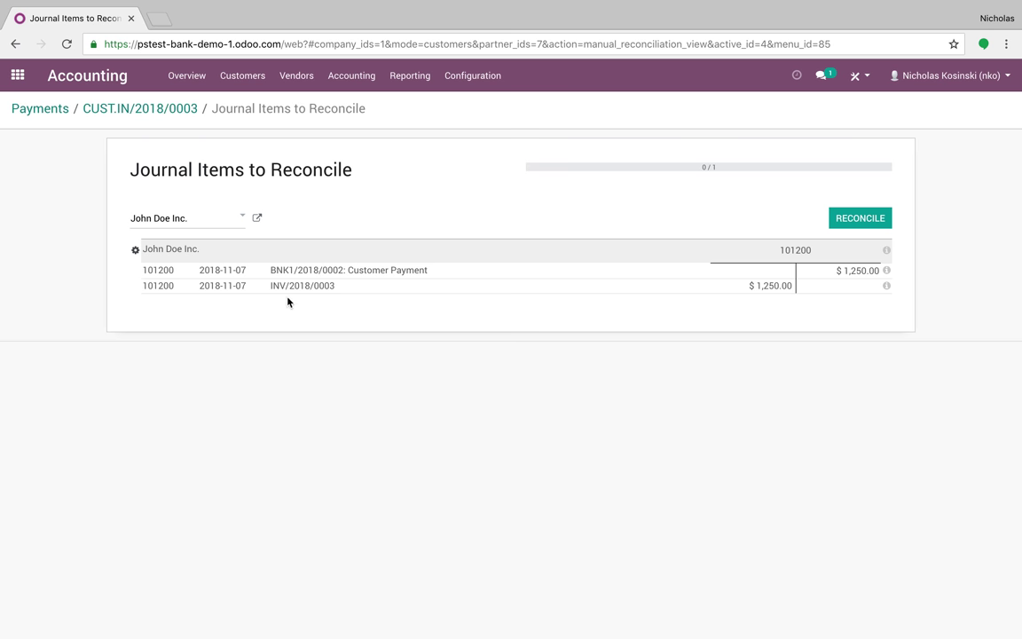
click(167, 114)
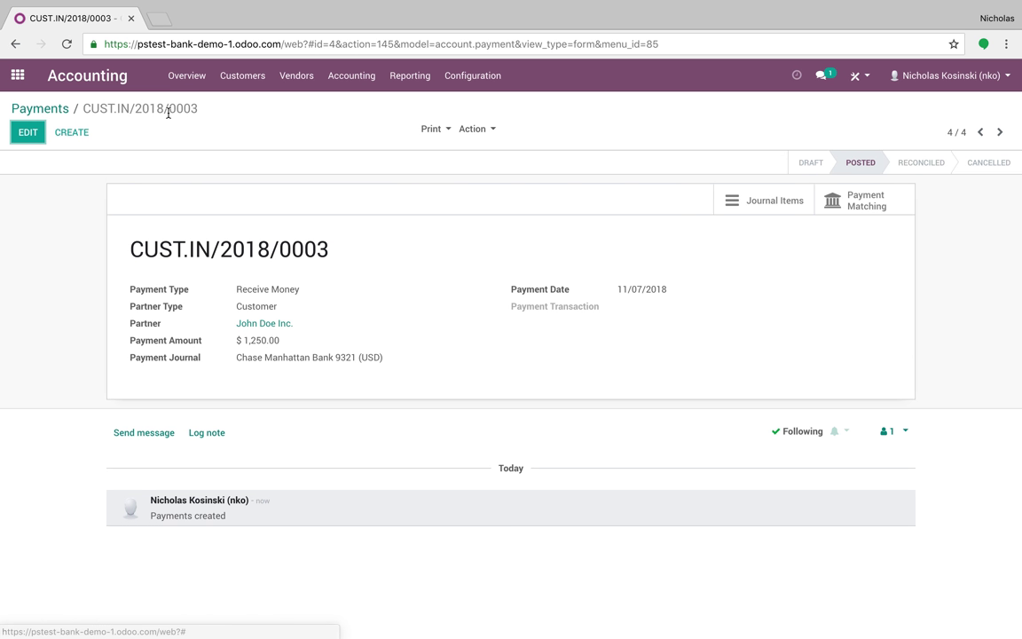
Examine the proposed match in the journal items reconciliation, and the outstanding credits on the open $1,250.00 customer invoice.
click(375, 75)
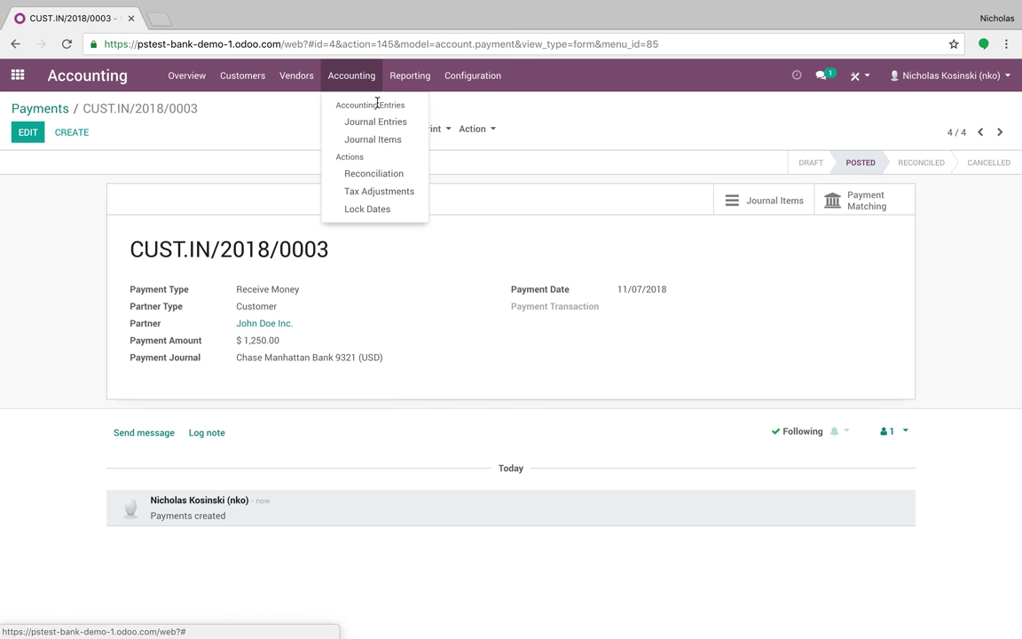
click(389, 174)
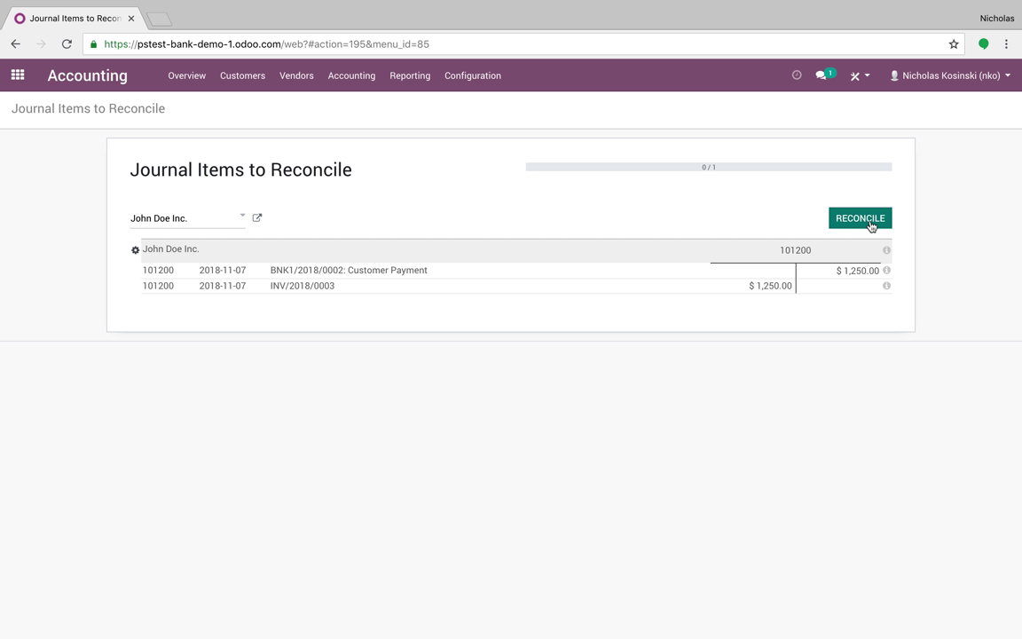
click(217, 83)
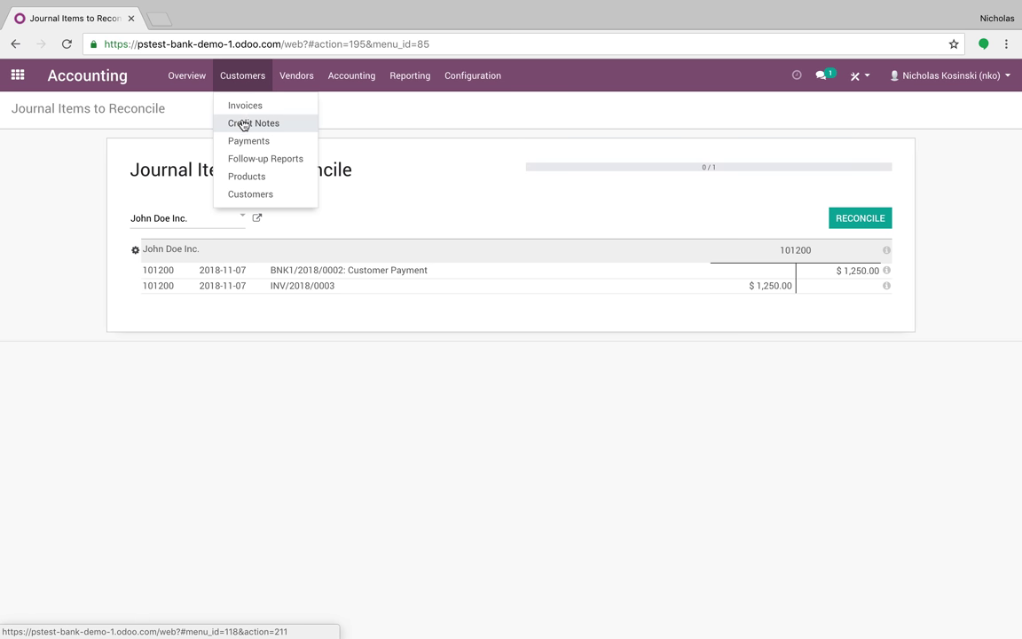
click(248, 106)
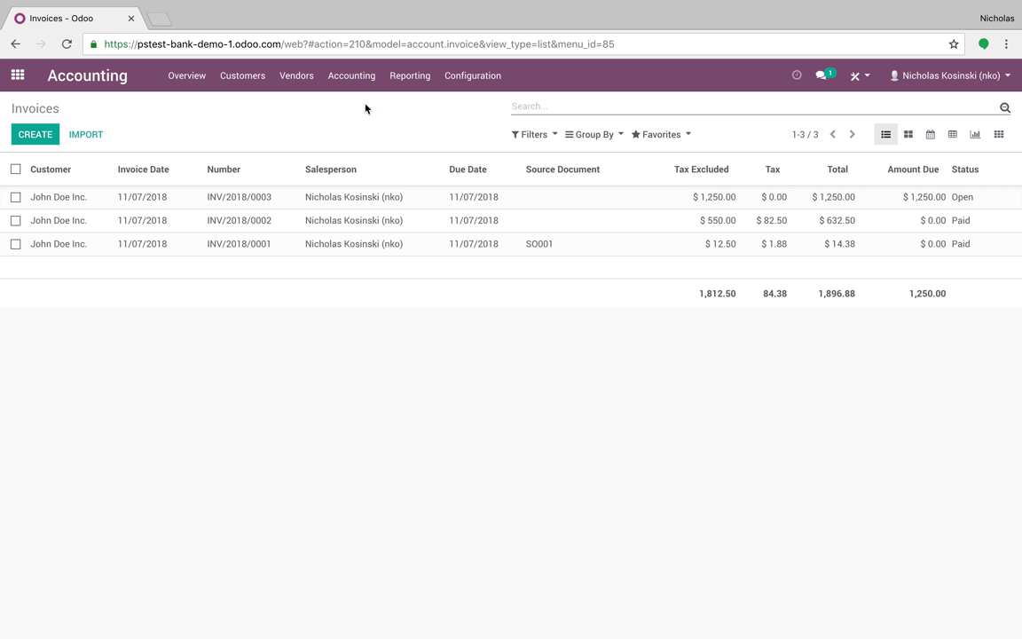
click(513, 204)
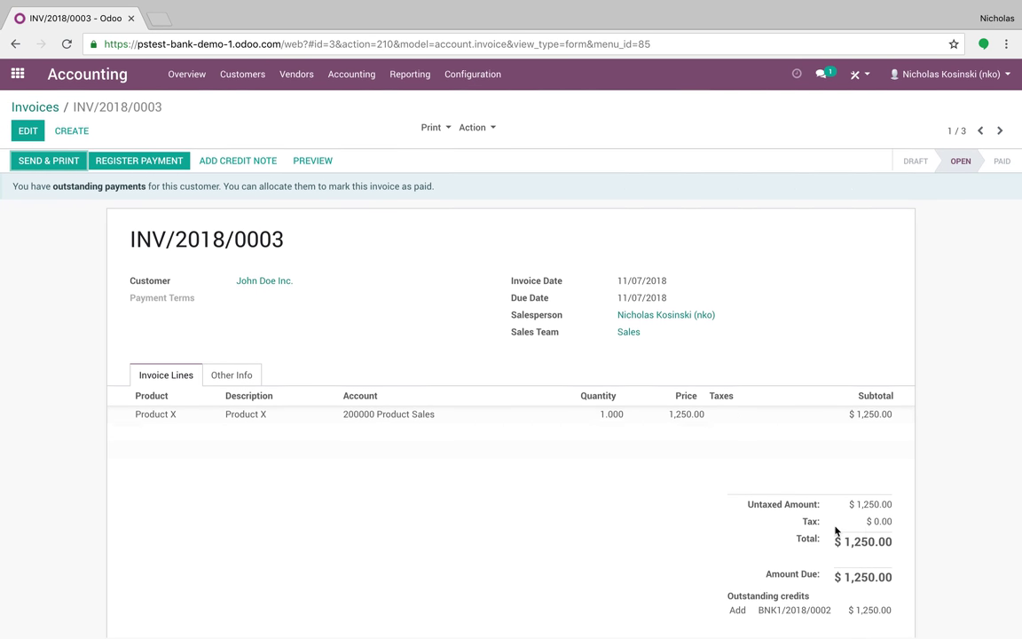
scroll(814, 507, down, 2)
scroll(815, 507, down, 1)
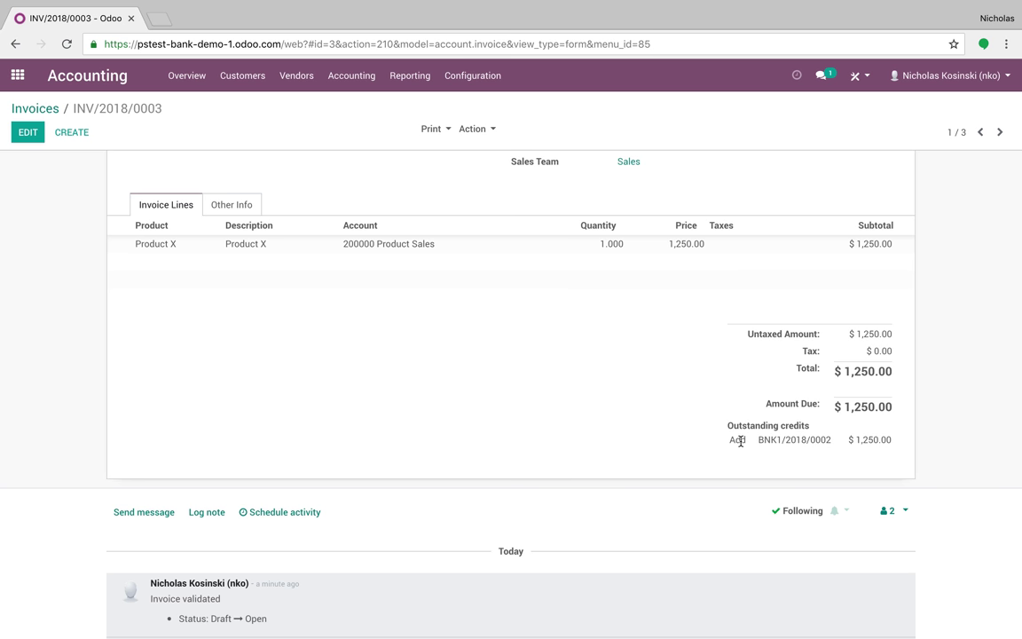
scroll(870, 442, up, 3)
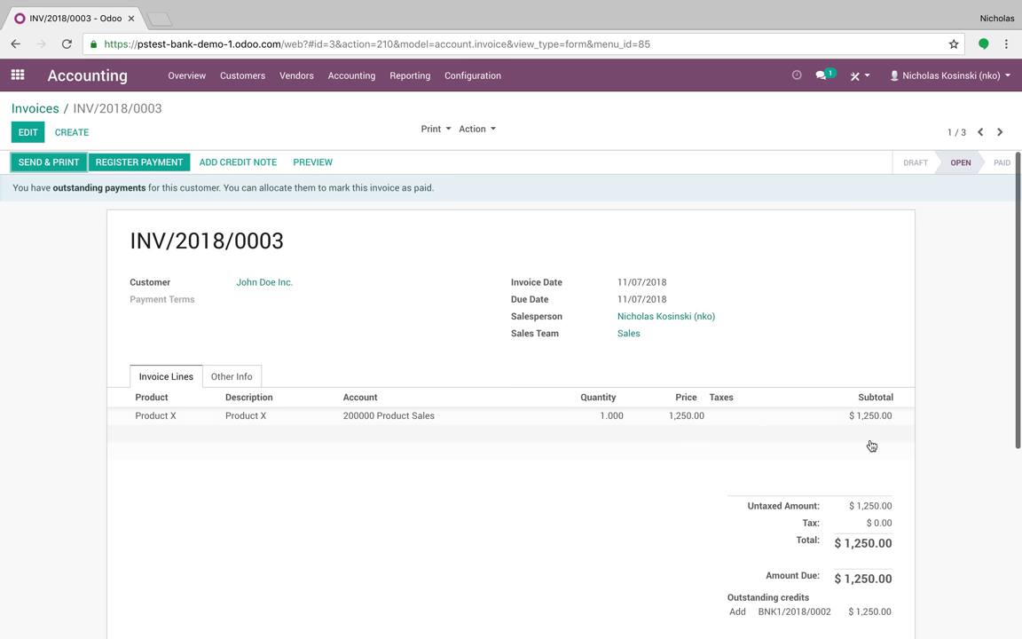
Reconcile the customer payment with the $1,250.00 invoice, and check the invoice's status in the customer invoices list.
click(331, 78)
click(351, 158)
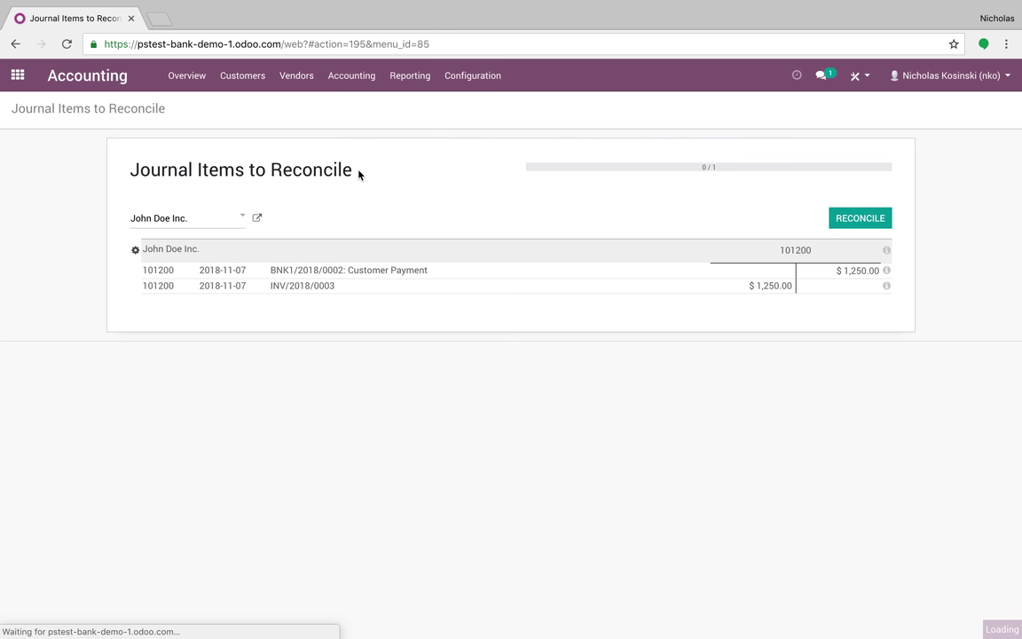
click(871, 223)
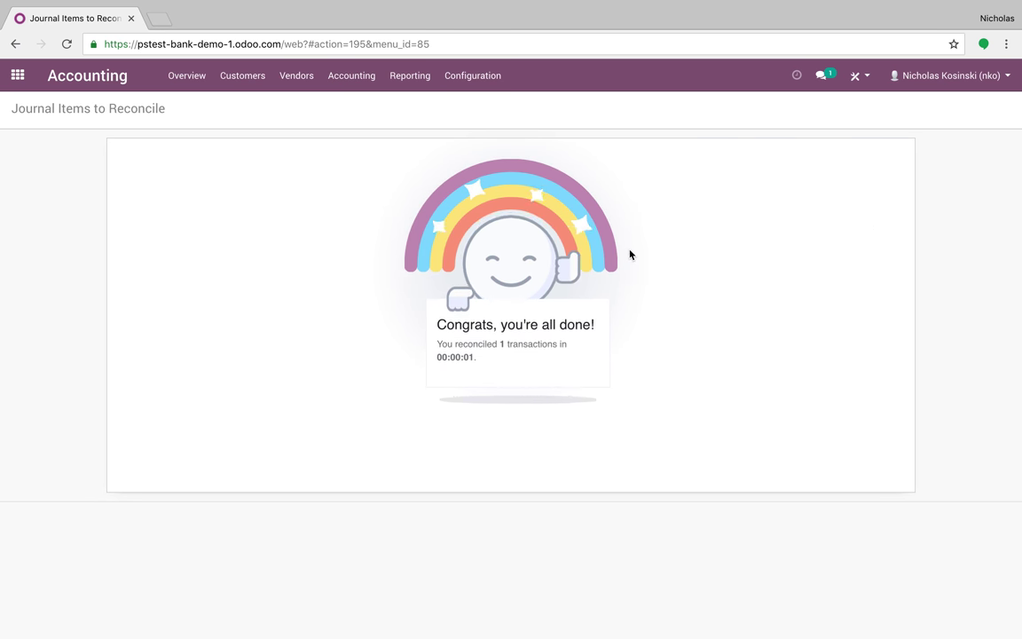
click(252, 84)
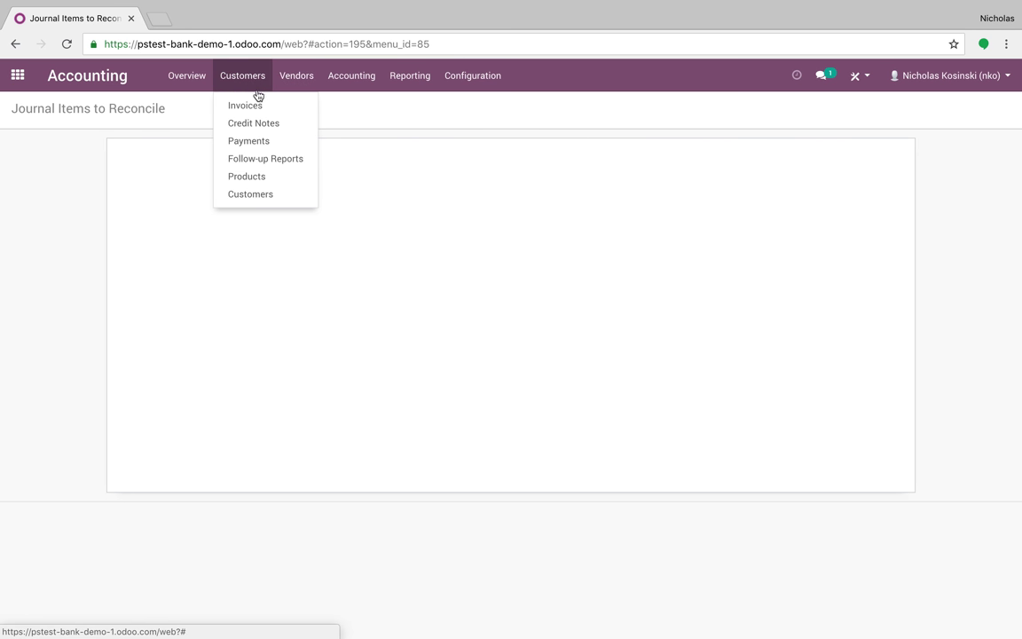
click(260, 109)
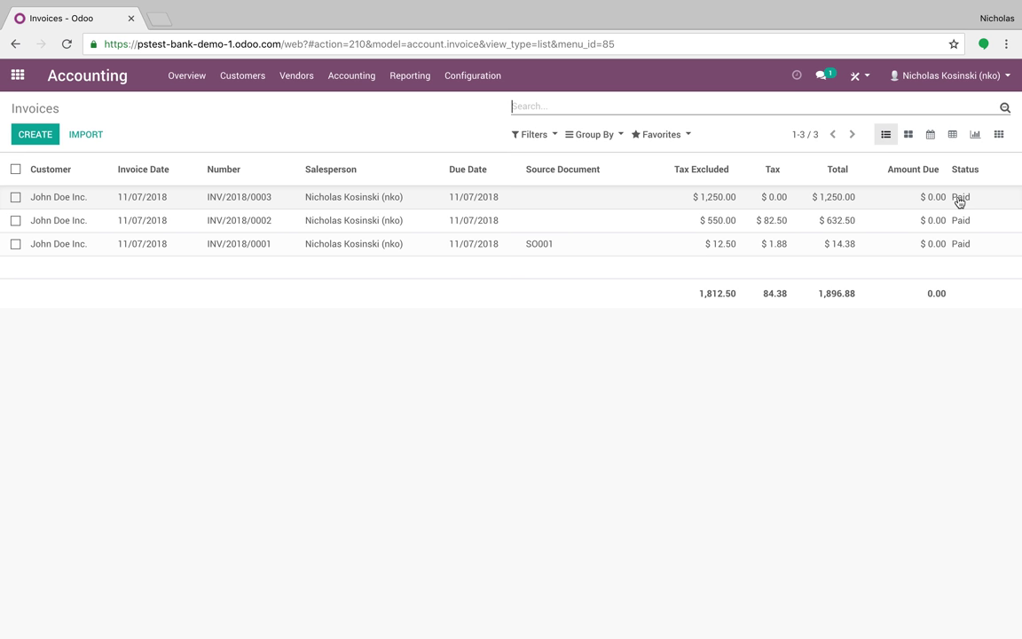
Reconcile the Chase Manhattan Bank statement 11/6/2018 transaction with the suggested $1,250.00 customer payment from the accounting overview.
click(188, 79)
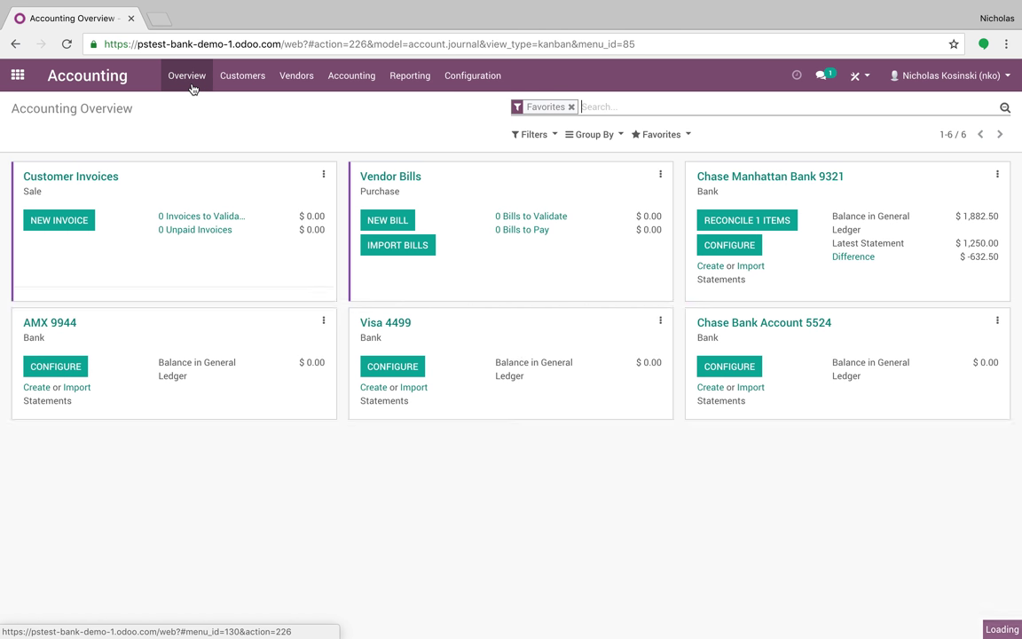
click(739, 226)
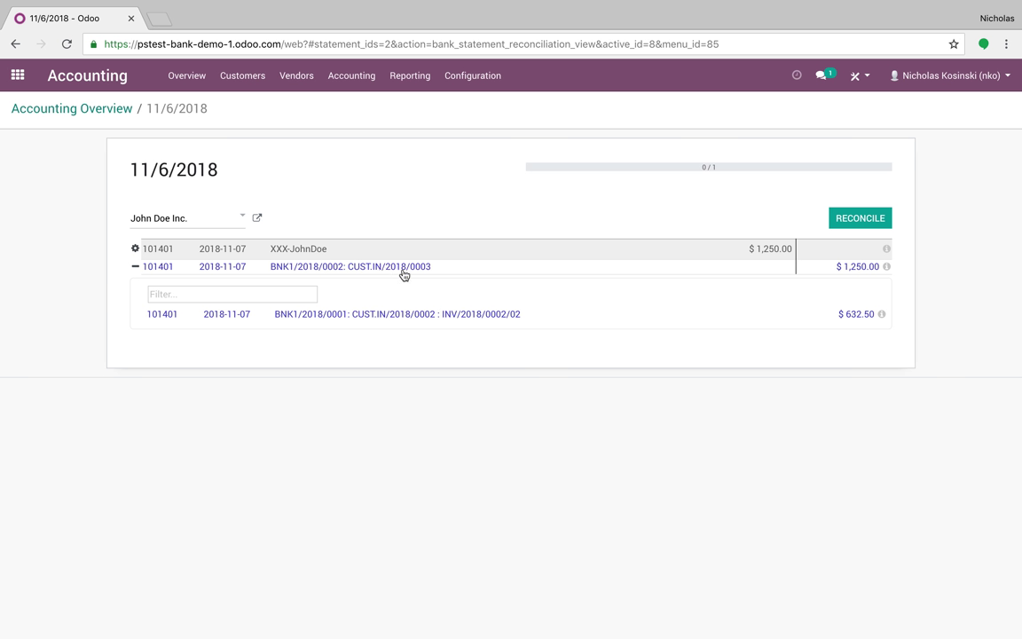
click(884, 225)
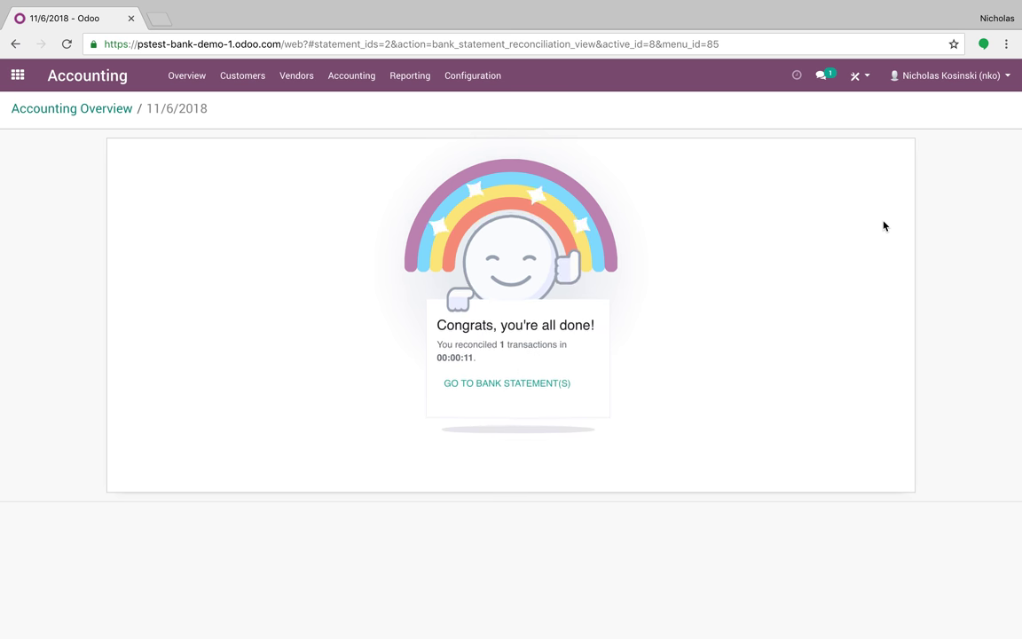
Start a new bank statement for the AMX journal from the accounting overview, with the reference 11/6/2018.
click(189, 81)
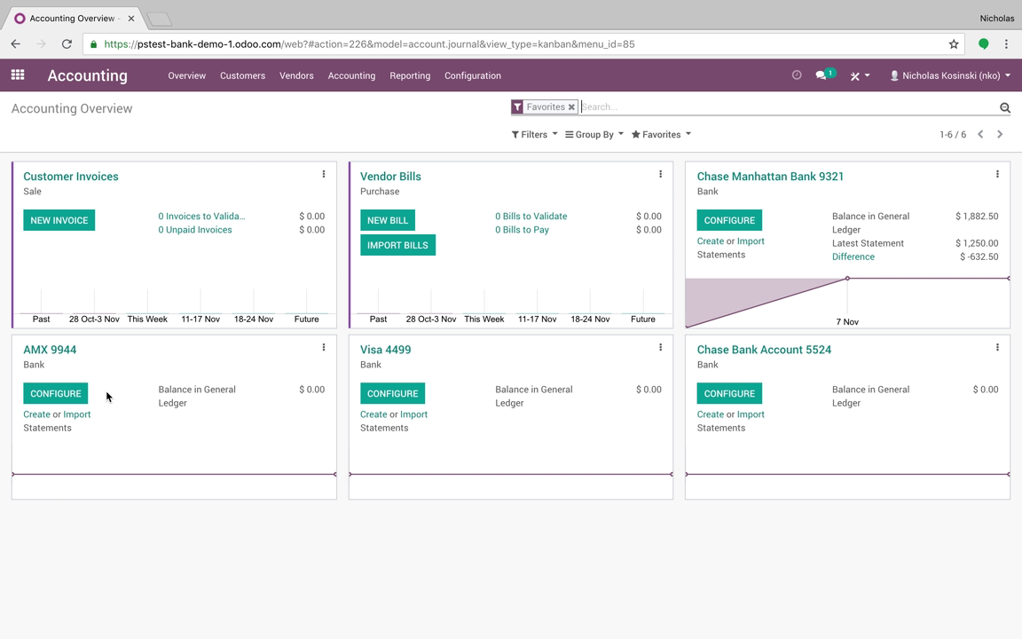
click(37, 416)
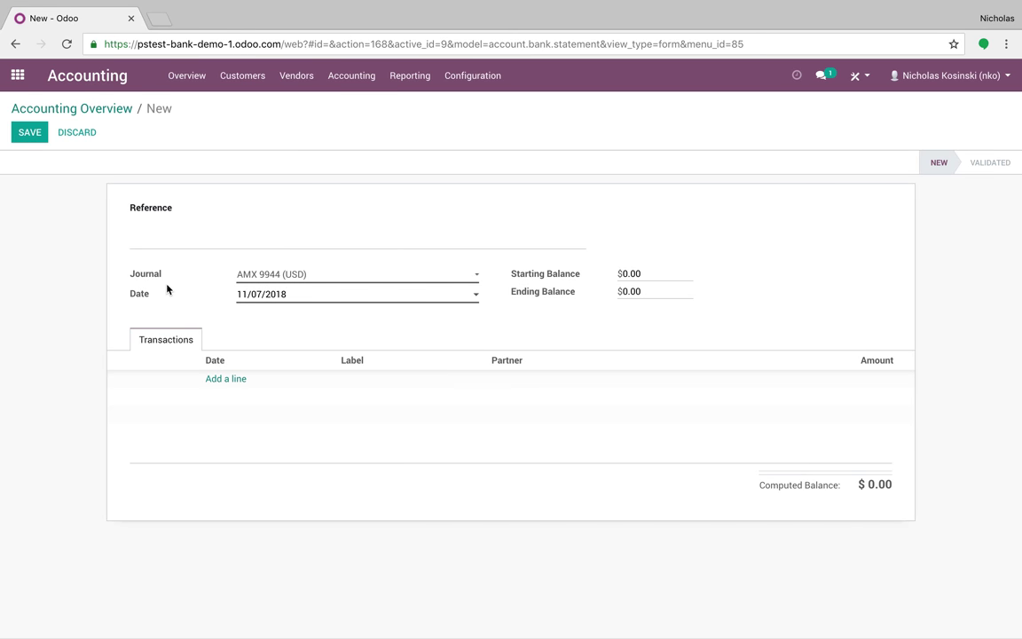
text(11;)
text(6/2018)
key(BackSpace)
key(BackSpace)
key(BackSpace)
key(BackSpace)
key(BackSpace)
key(BackSpace)
key(BackSpace)
text(/6/2018)
Add a $75.00 transaction labelled beers, save the statement, and open its reconciliation from the accounting overview.
click(225, 379)
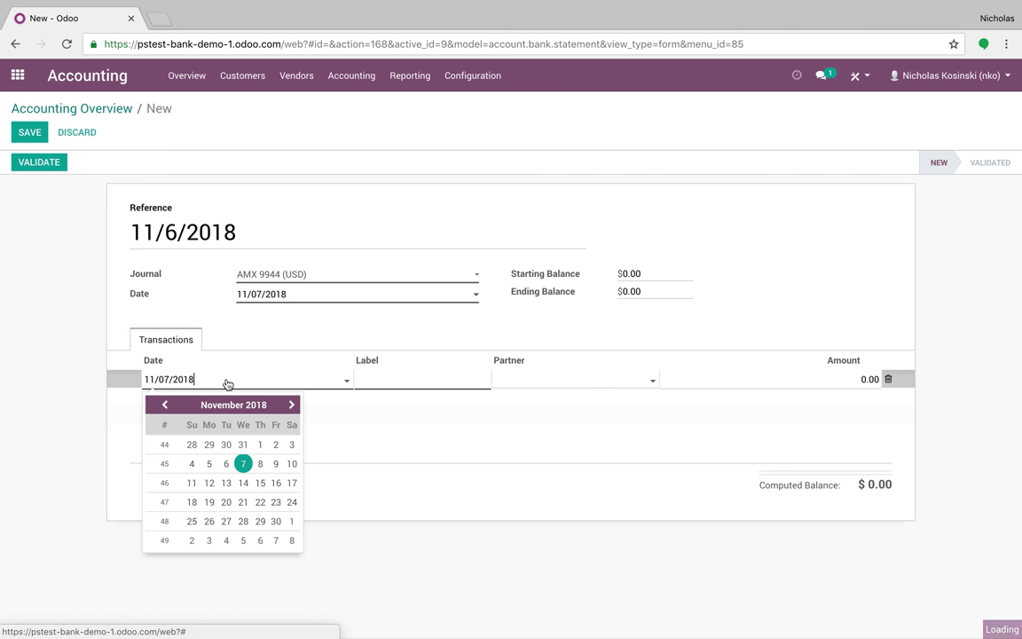
click(406, 381)
text(beers)
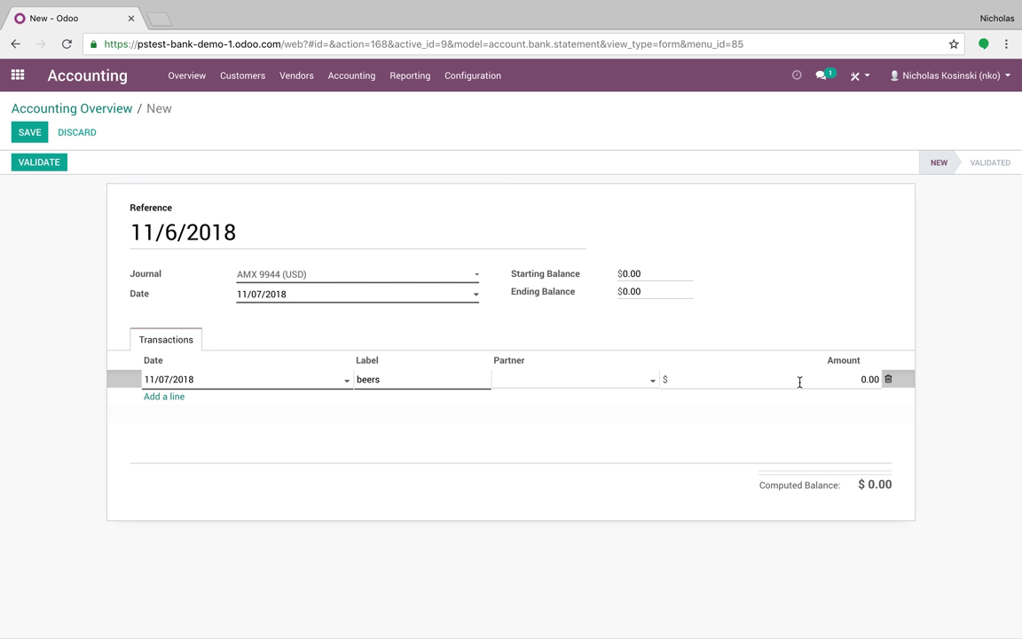
click(826, 379)
text(75.)
click(902, 390)
click(37, 133)
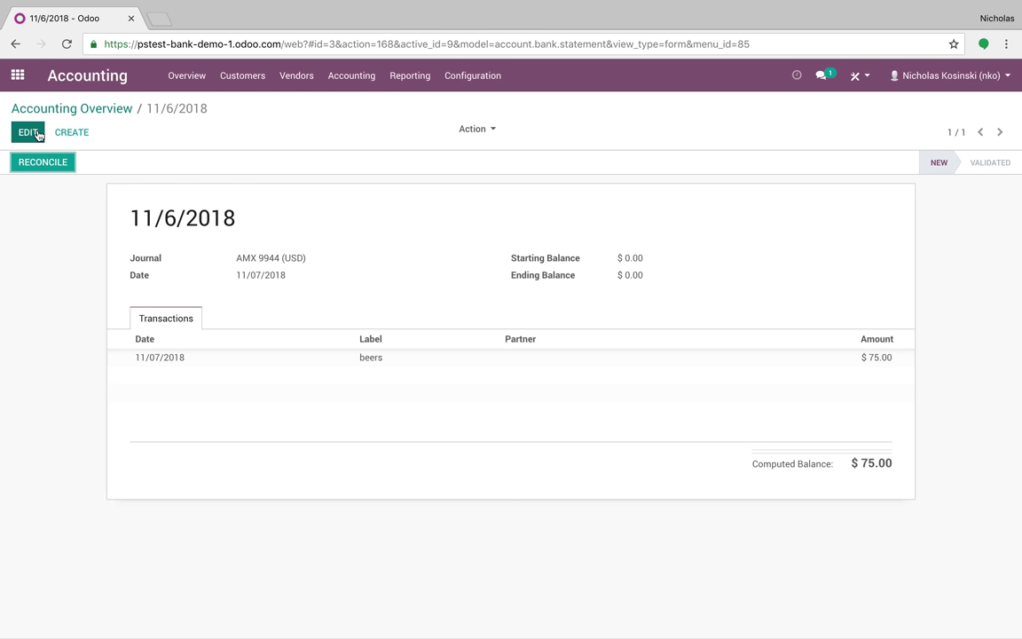
click(80, 110)
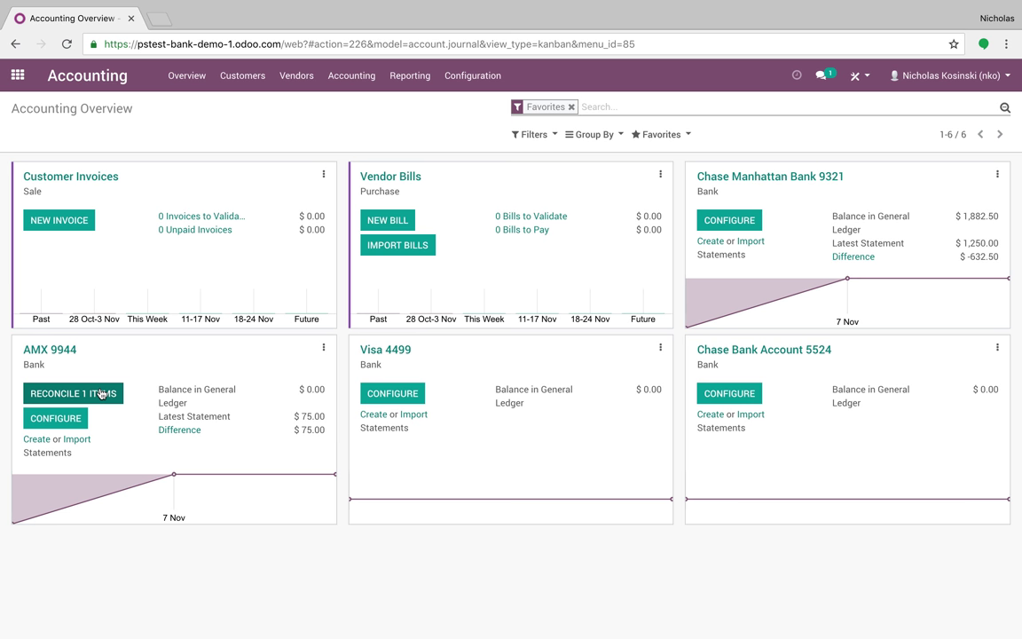
click(101, 393)
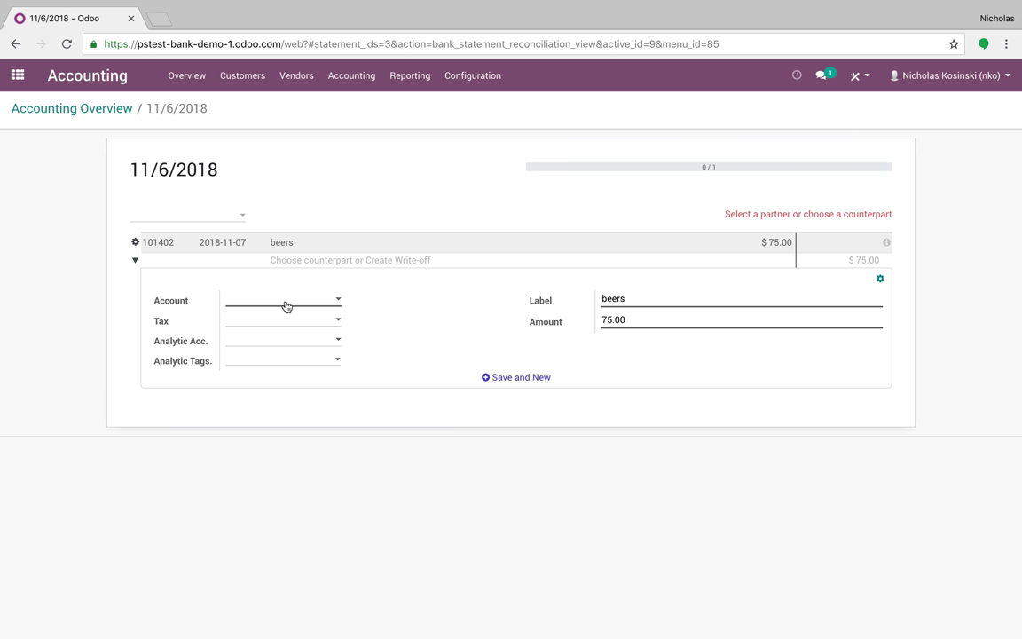
Create and save a reconciliation model named Meals and Entertainment with 220000 Expenses as its counterpart account.
click(479, 80)
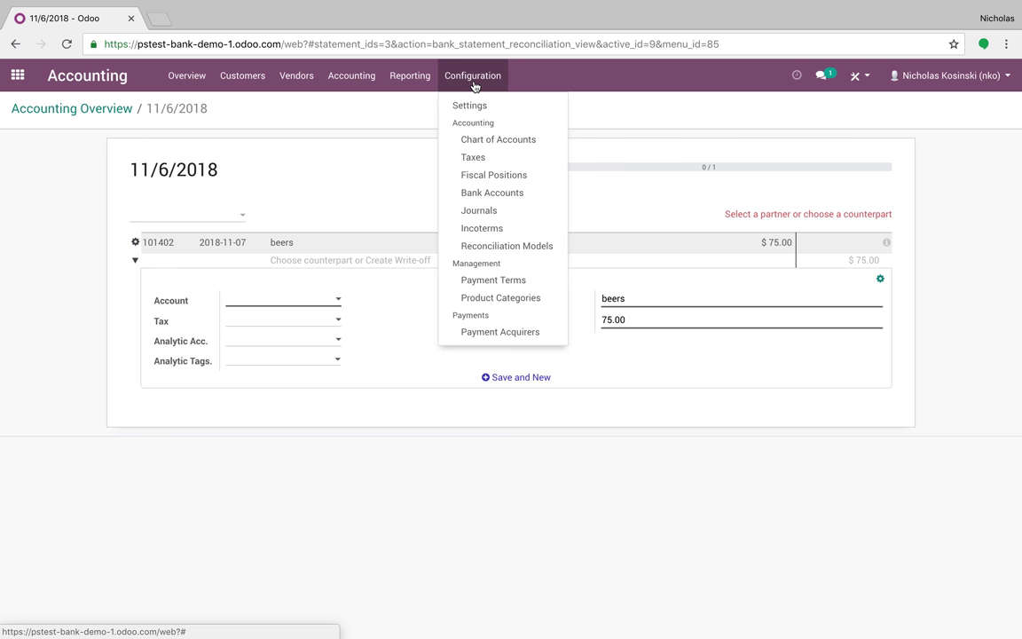
click(494, 248)
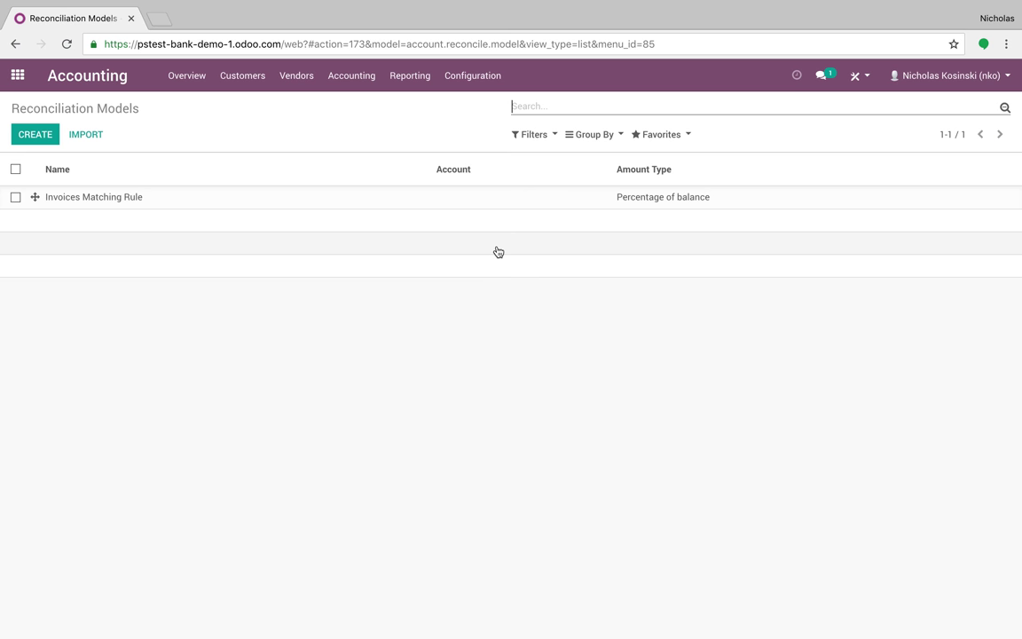
click(41, 136)
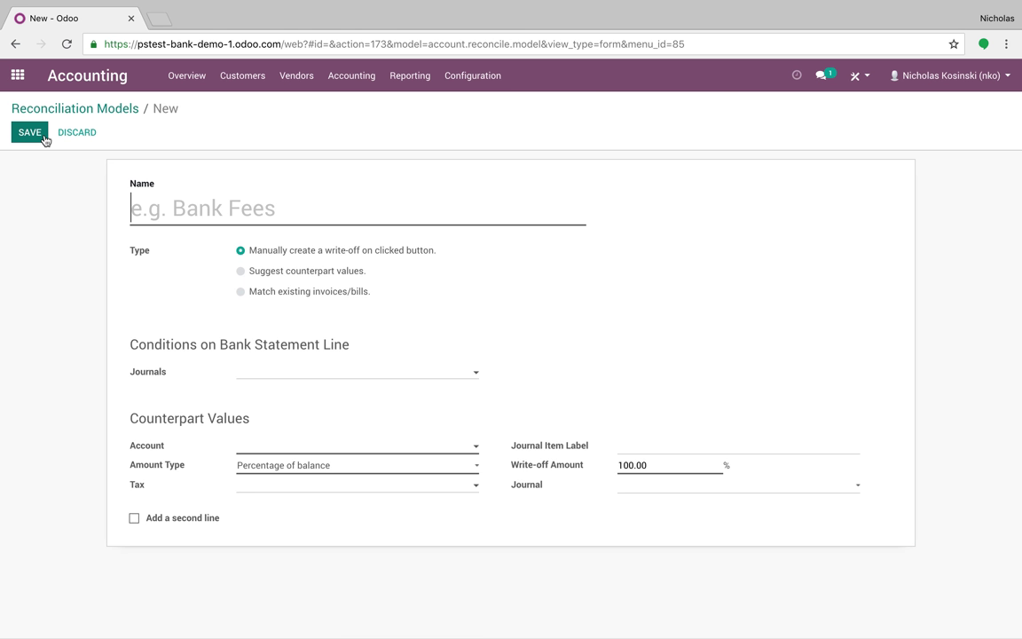
text(Meals and E)
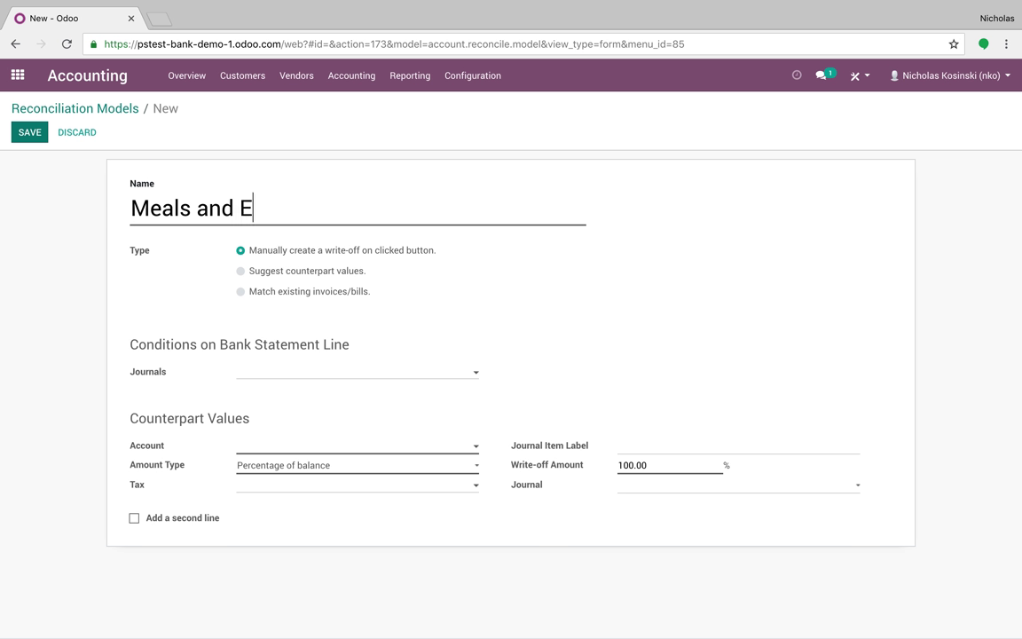
text(ntertainment)
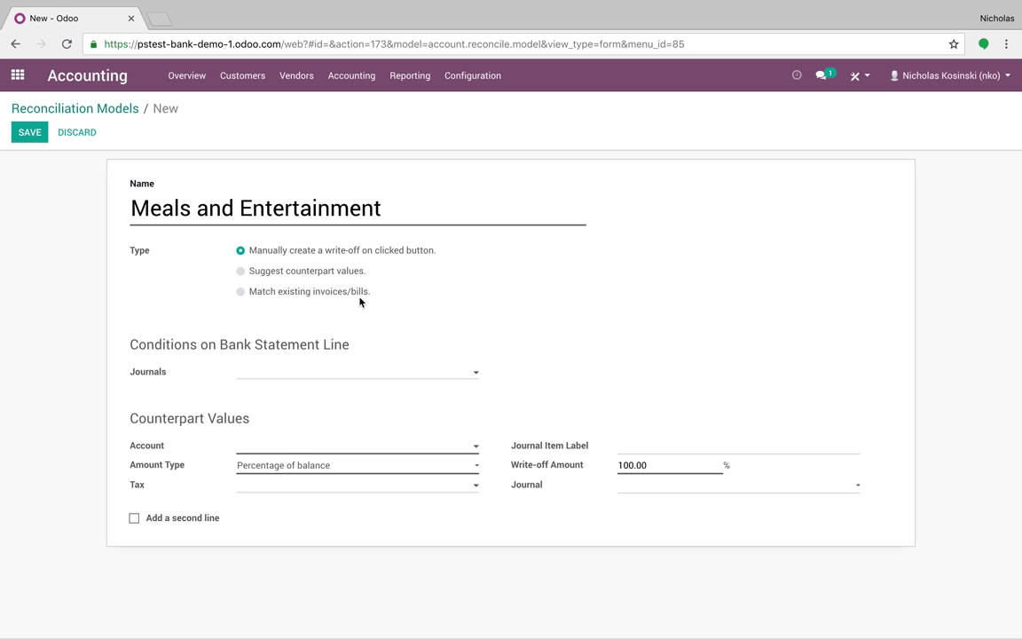
click(253, 447)
text(exp)
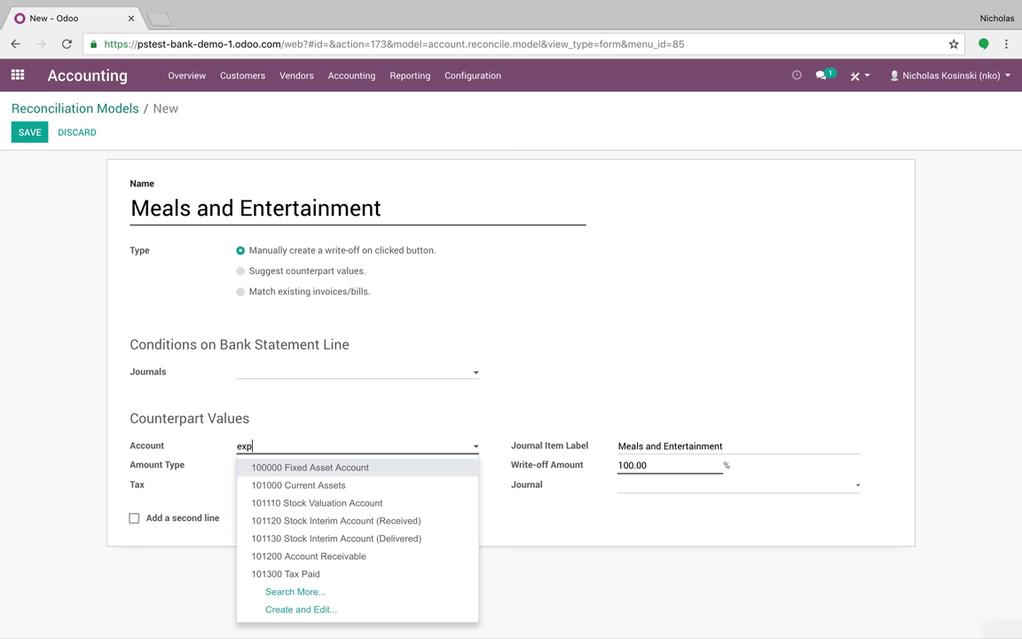
click(292, 485)
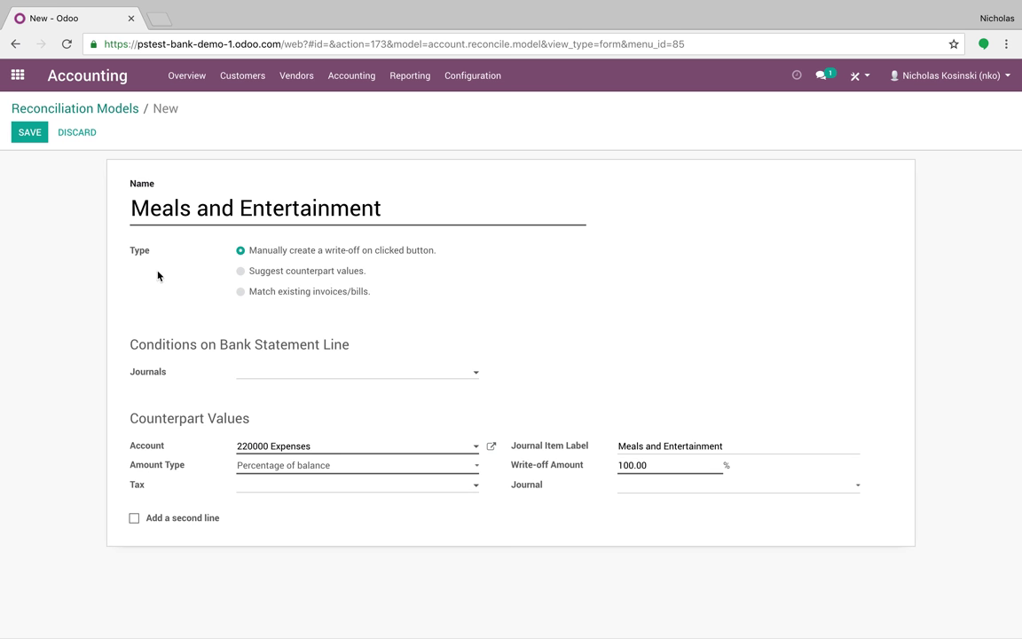
click(29, 135)
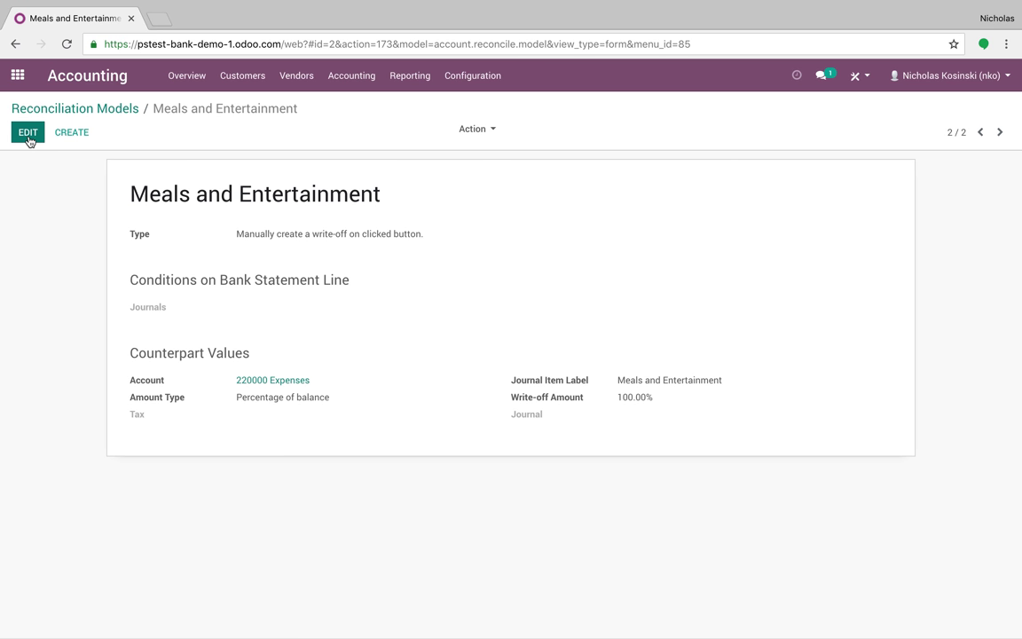
Reconcile the AMX statement's beers transaction using the Meals and Entertainment model.
click(191, 77)
click(84, 390)
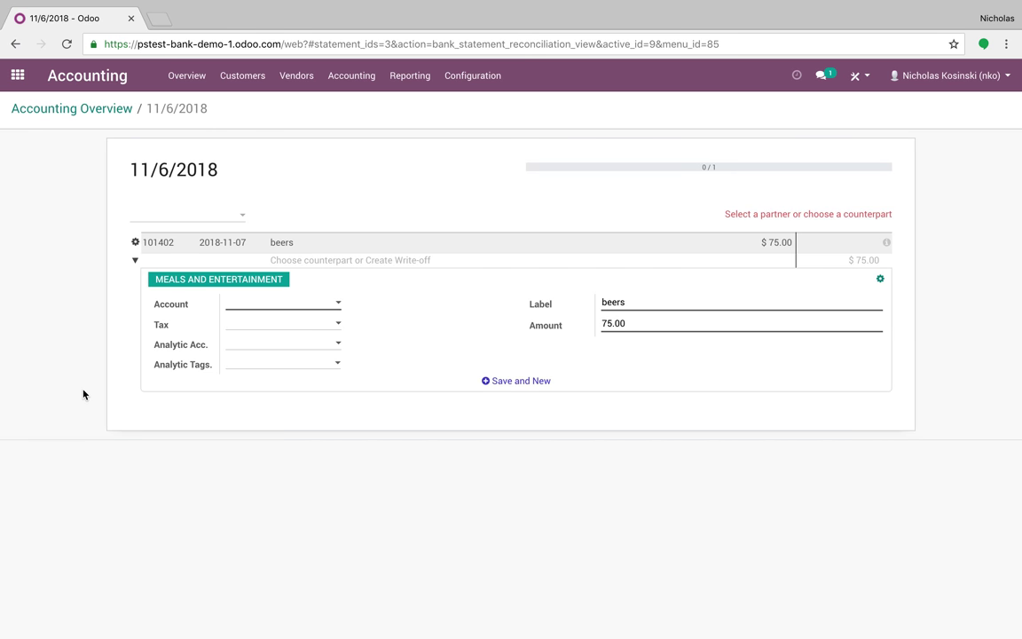
click(224, 282)
click(857, 218)
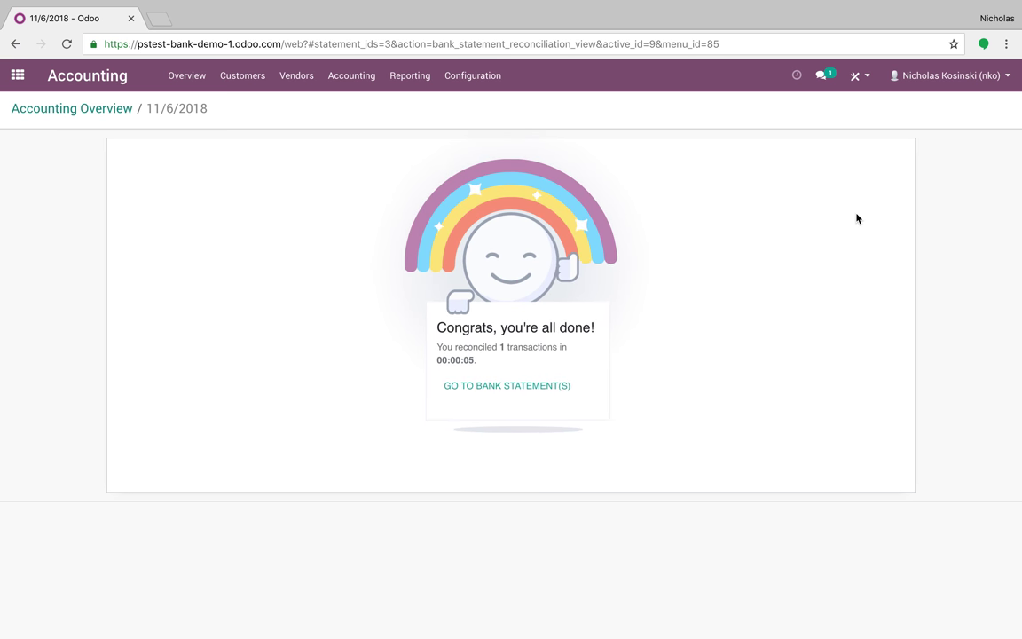
Examine the $75.00 AMX payment and its journal items from the vendor payments list.
click(297, 76)
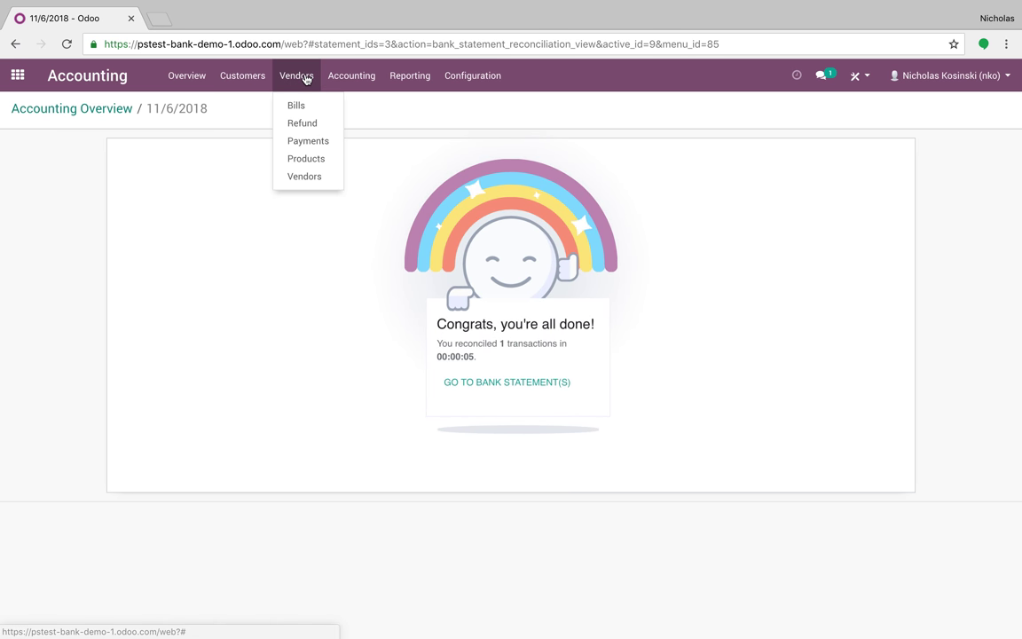
click(311, 142)
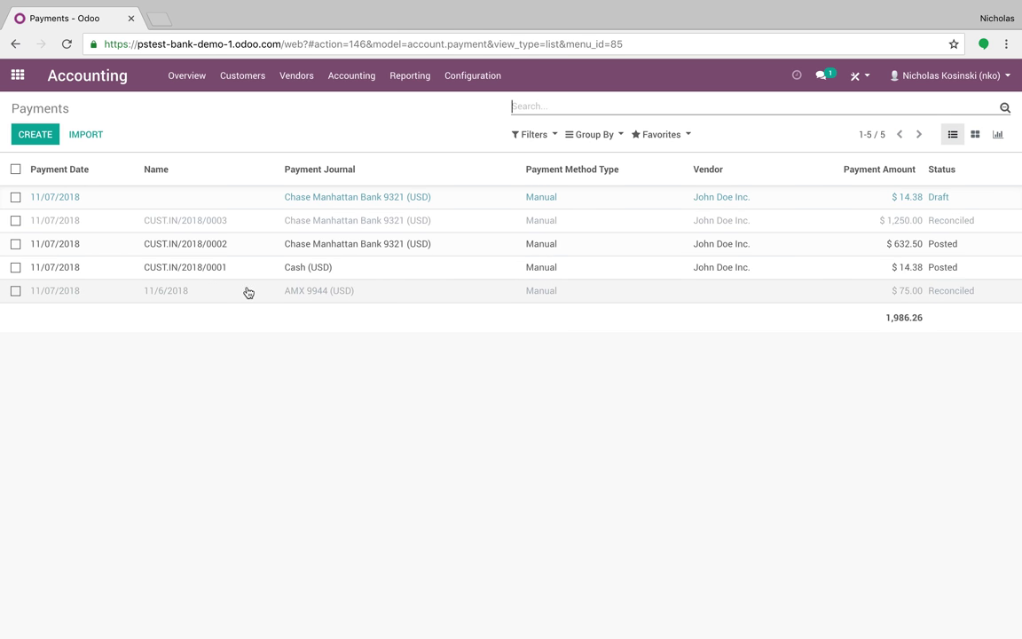
click(565, 295)
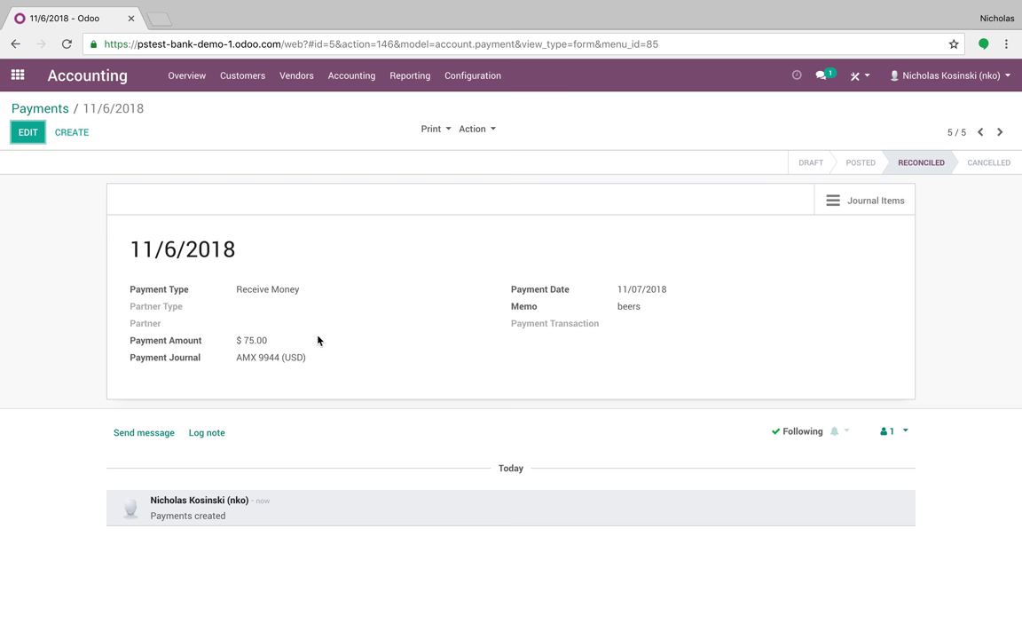
click(847, 200)
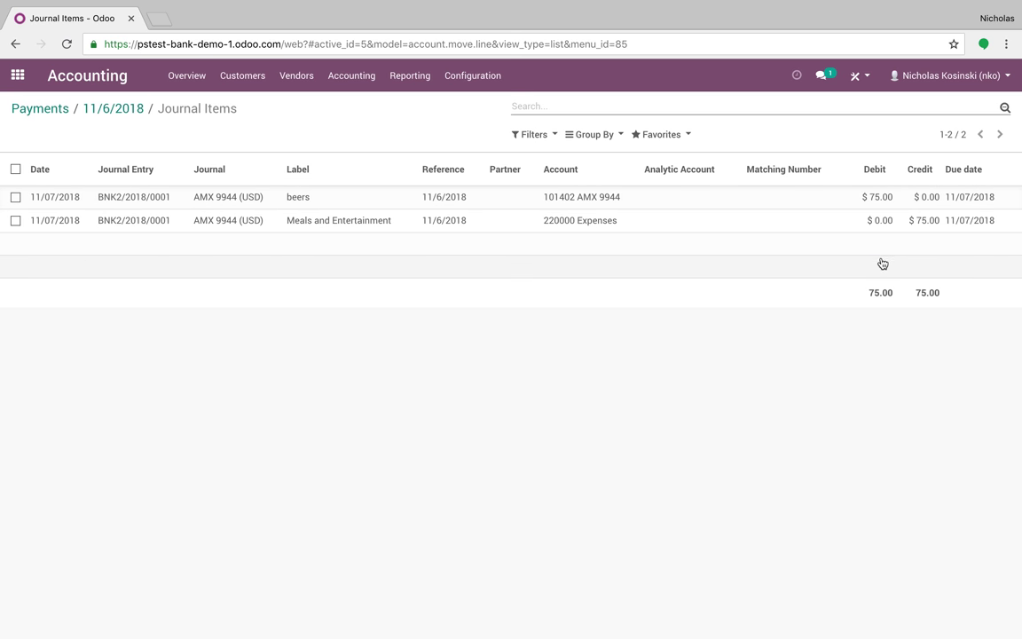
click(112, 108)
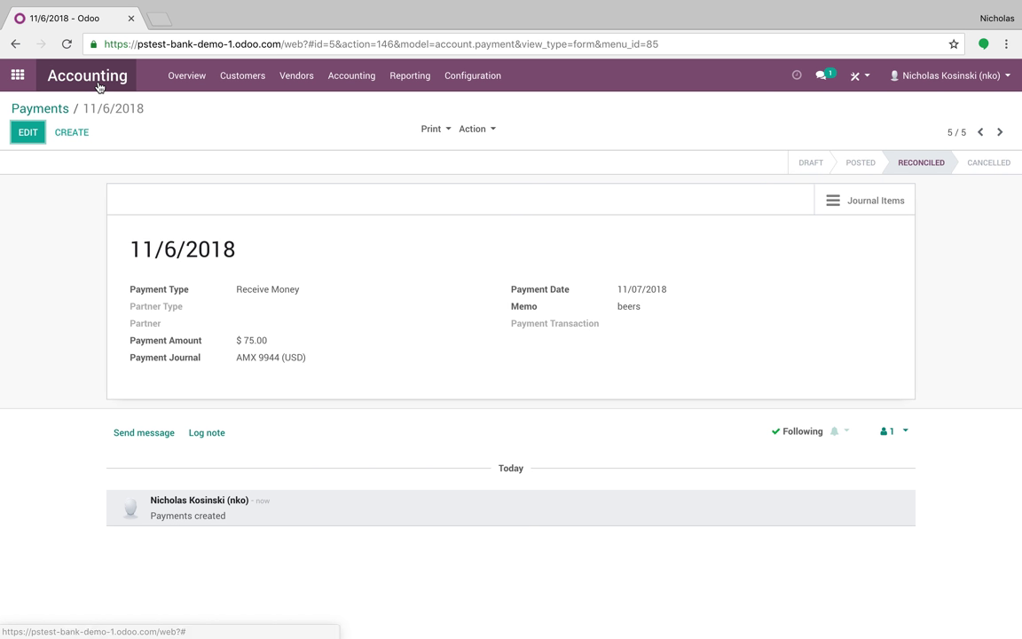
Enable Post At Bank Reconciliation for the Chase Manhattan Bank journal, save it, and check the saved advanced settings.
click(99, 86)
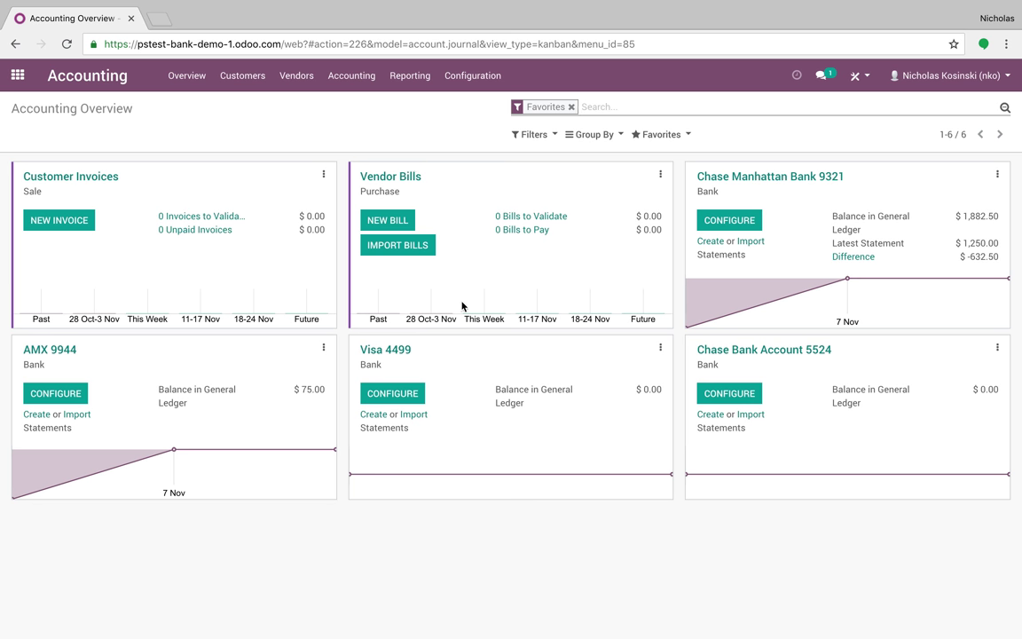
click(660, 348)
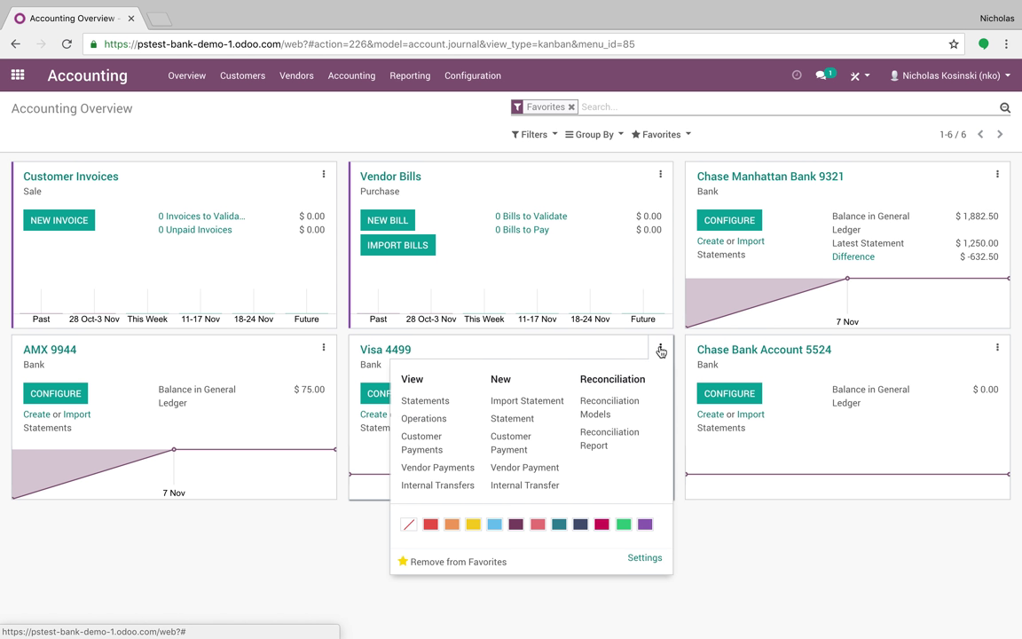
click(997, 174)
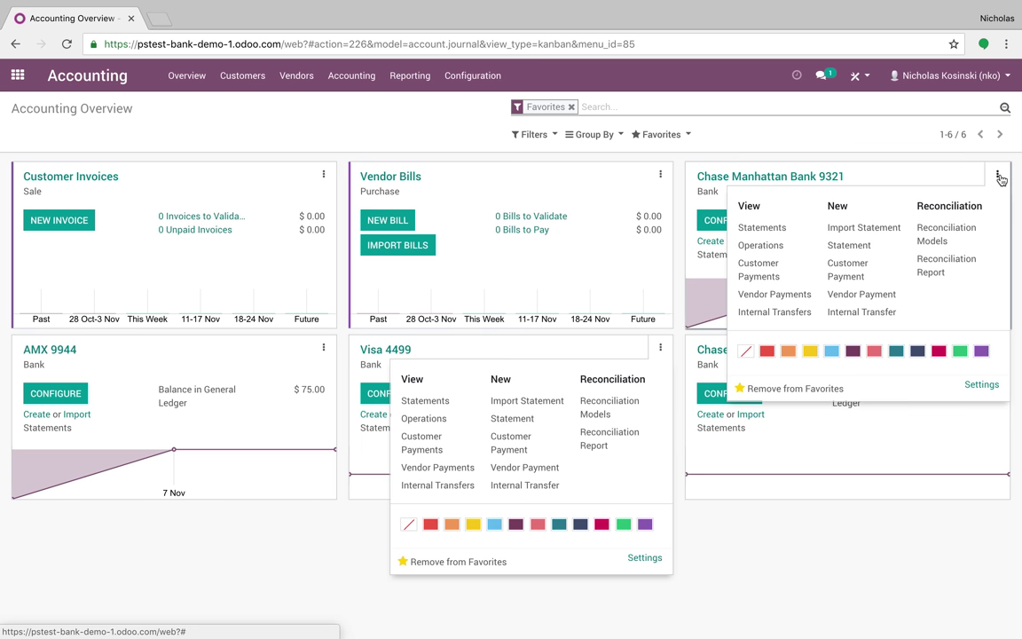
click(981, 384)
click(328, 338)
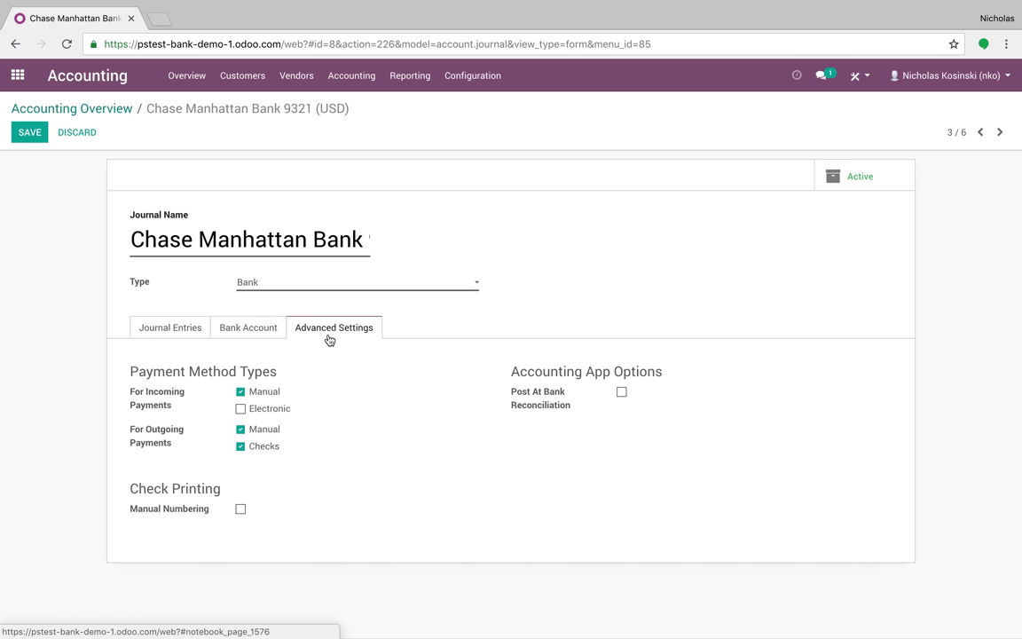
click(622, 392)
click(32, 132)
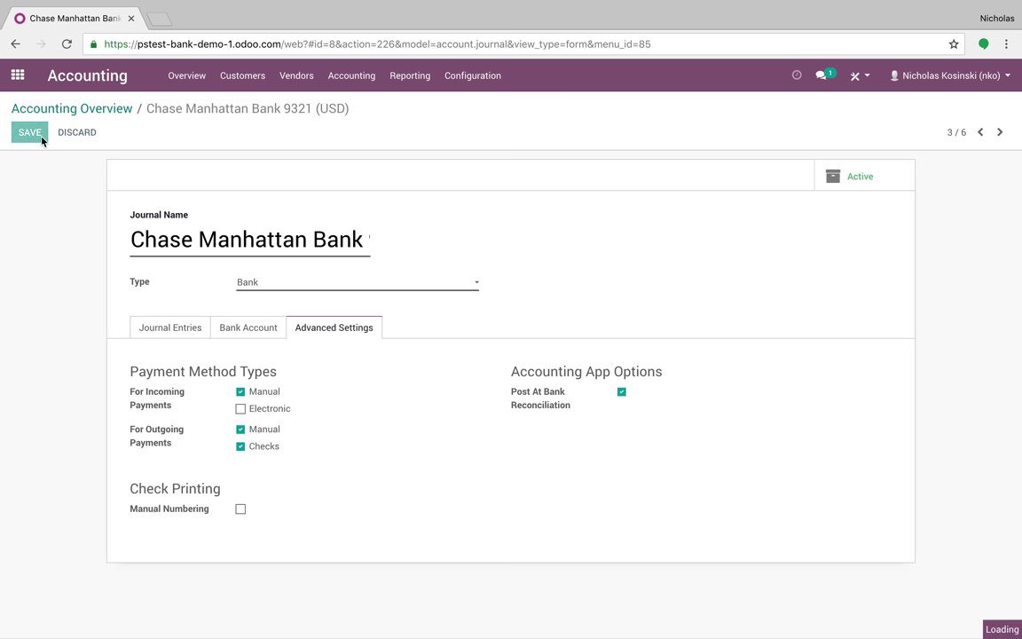
click(164, 310)
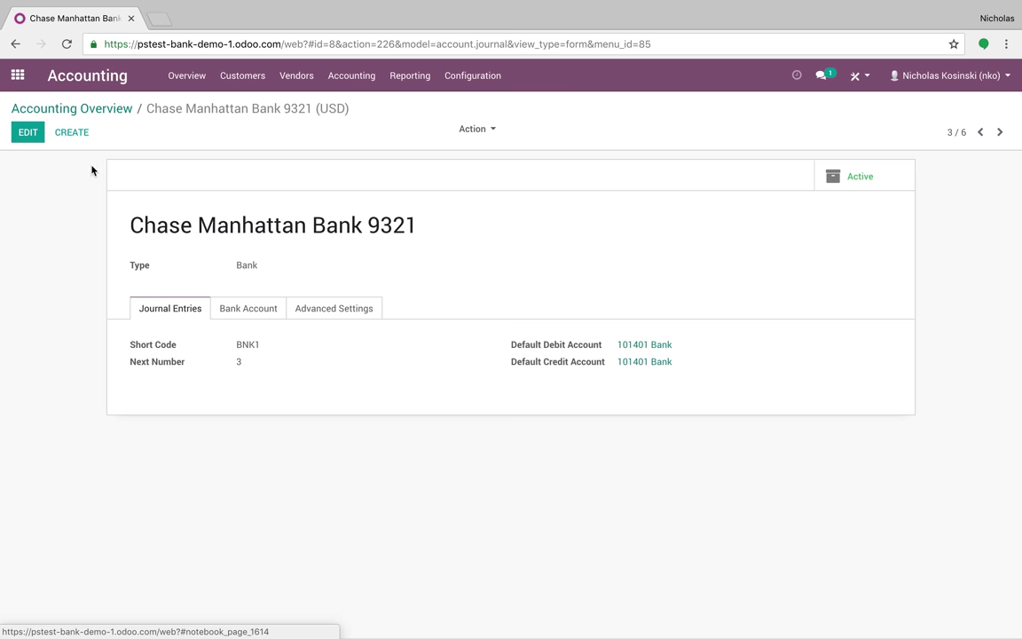
click(343, 312)
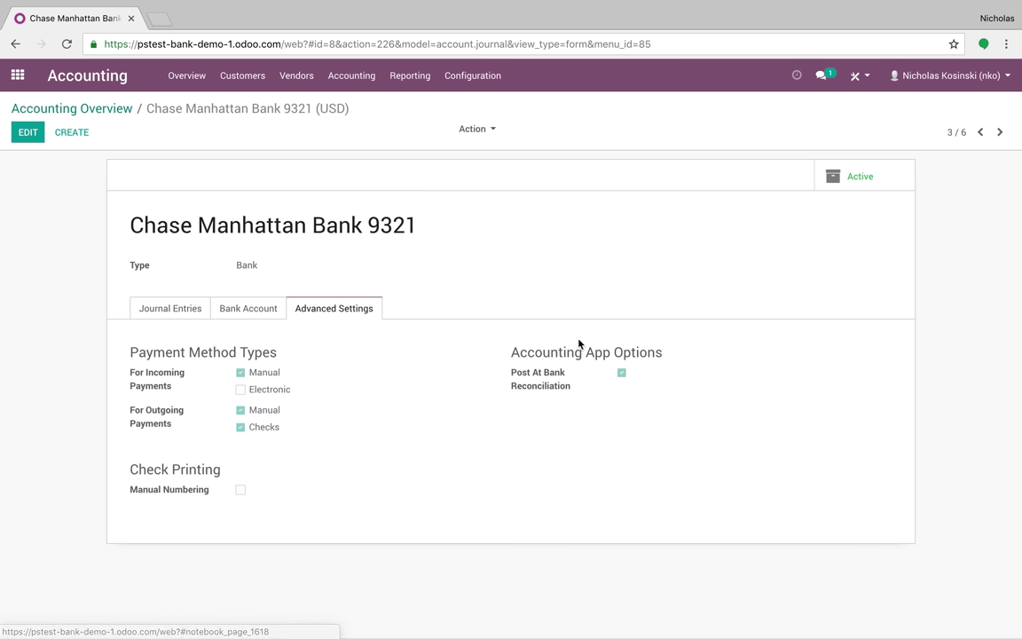
Start a new customer invoice and set its customer to John Doe Inc.
click(97, 110)
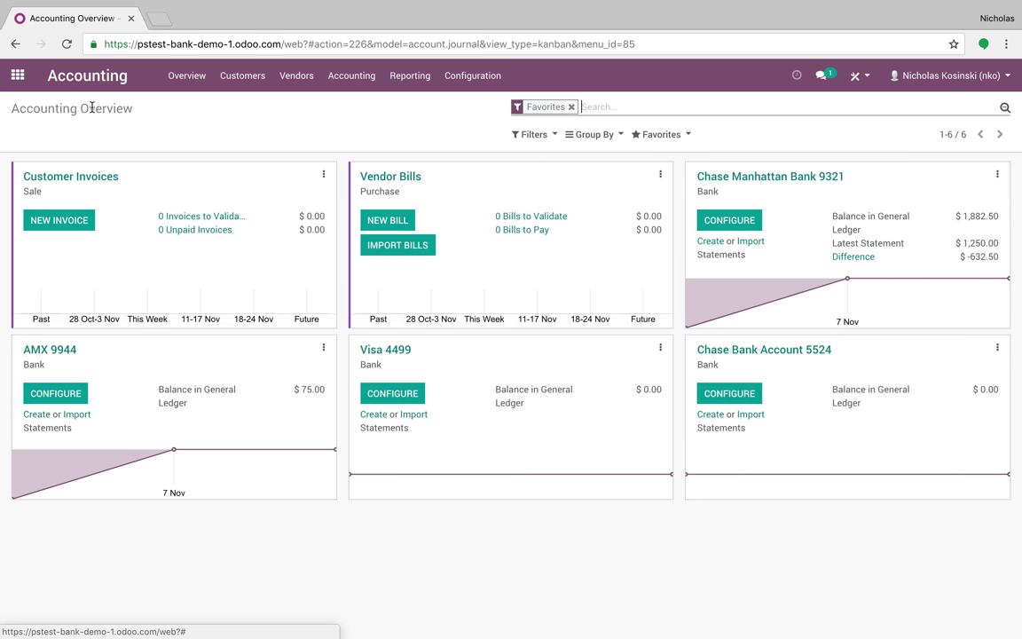
click(229, 85)
click(240, 107)
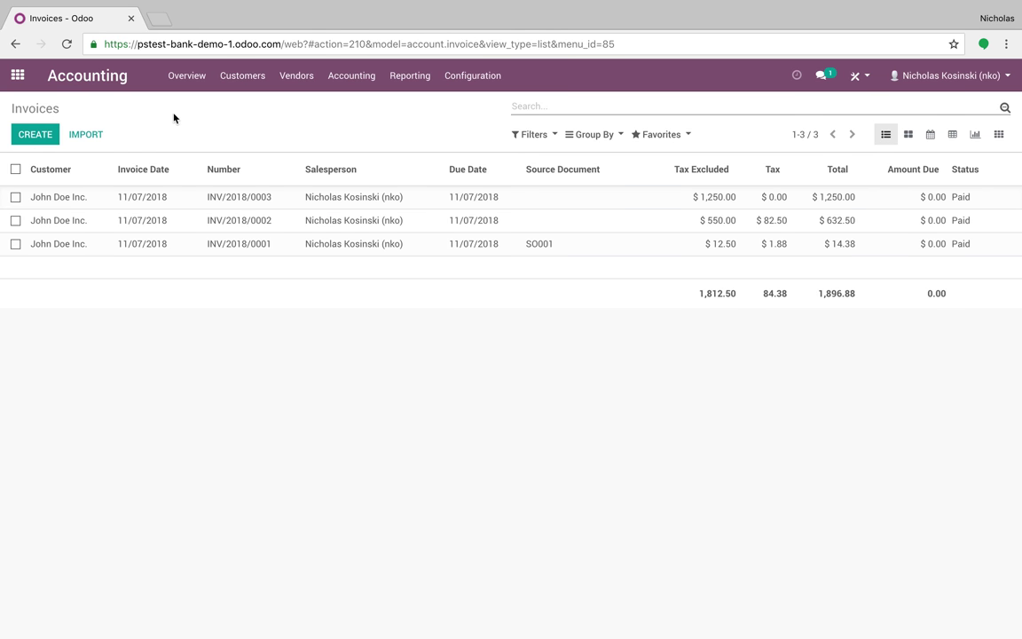
click(48, 134)
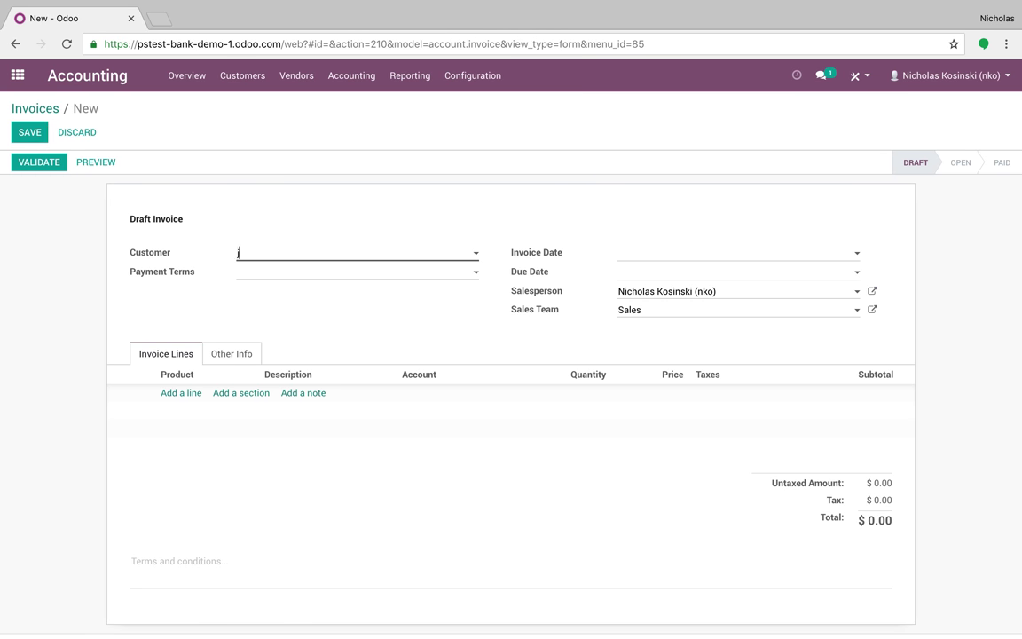
key(Down)
key(Return)
Add an invoice line for Product X at a price of 10,000, and save and validate the invoice.
click(177, 393)
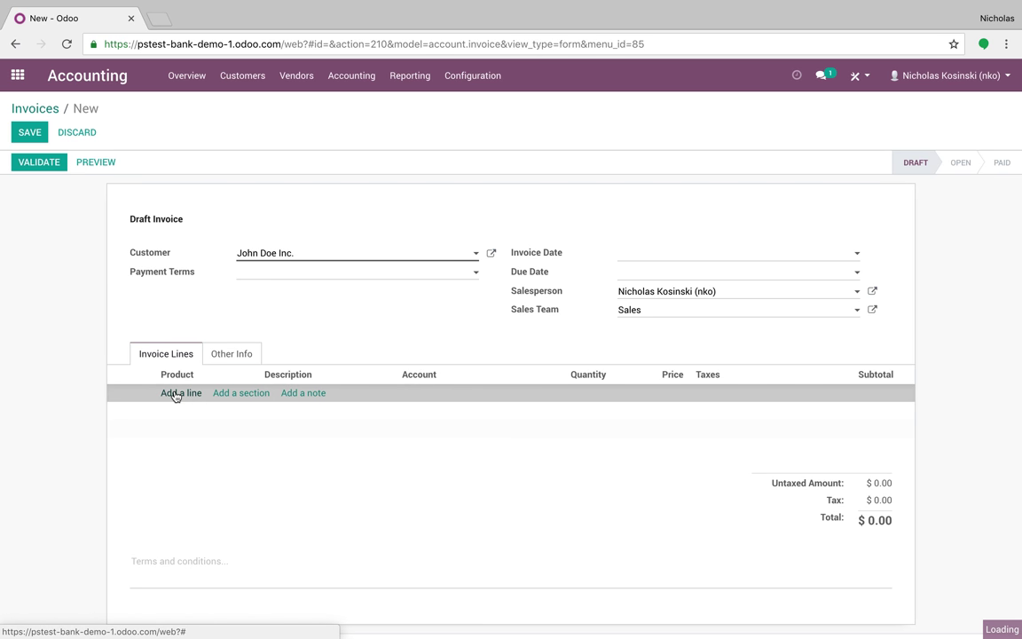
text(p)
key(Tab)
key(Tab)
key(Tab)
key(Tab)
text(10,000)
click(217, 596)
click(29, 133)
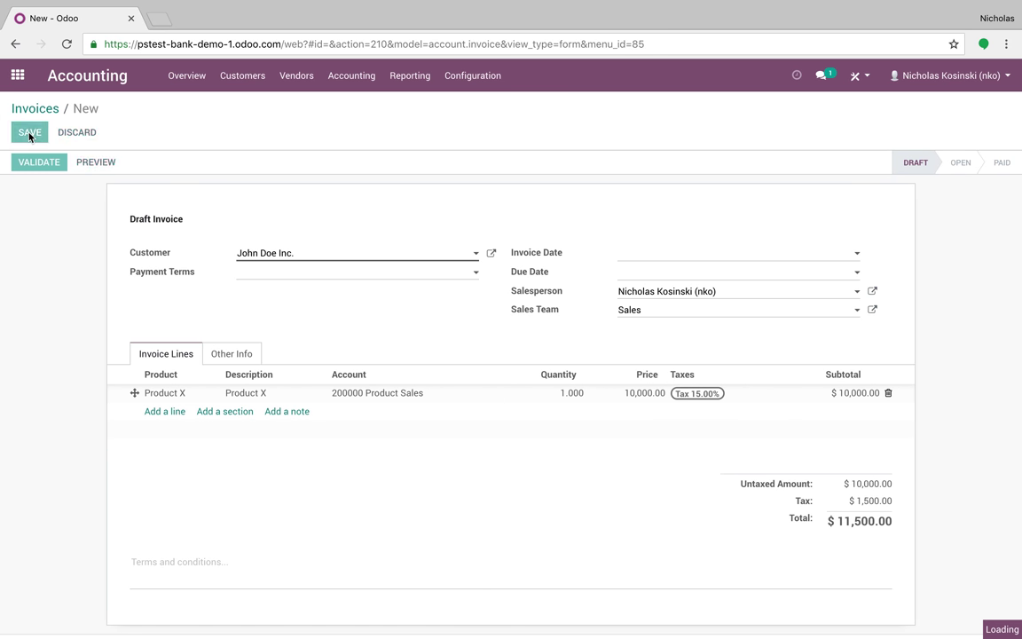
click(33, 165)
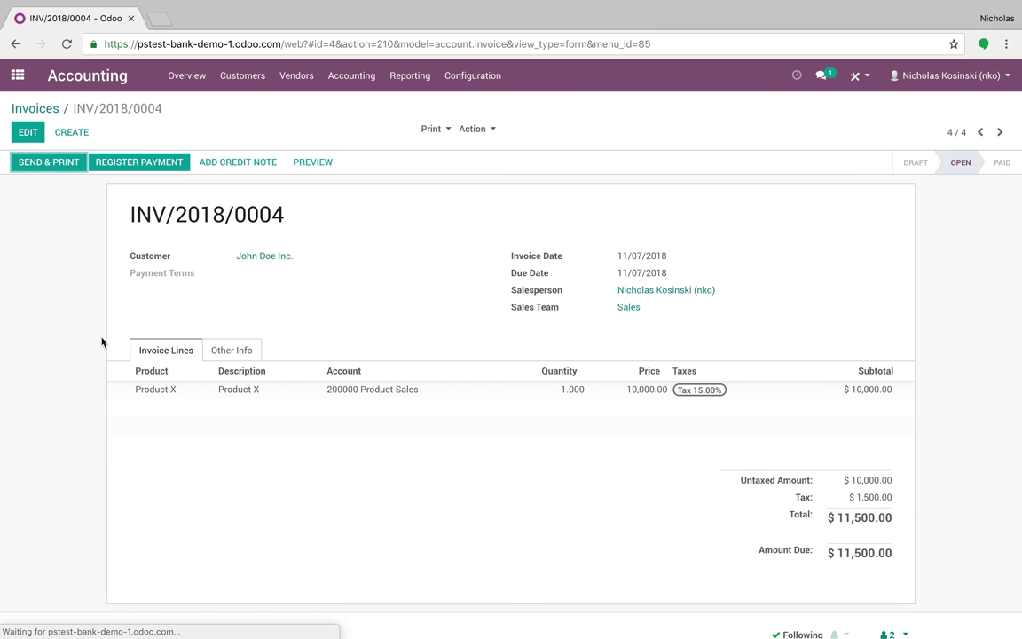
Review the validated invoice's other info, invoice lines and amount due.
click(233, 351)
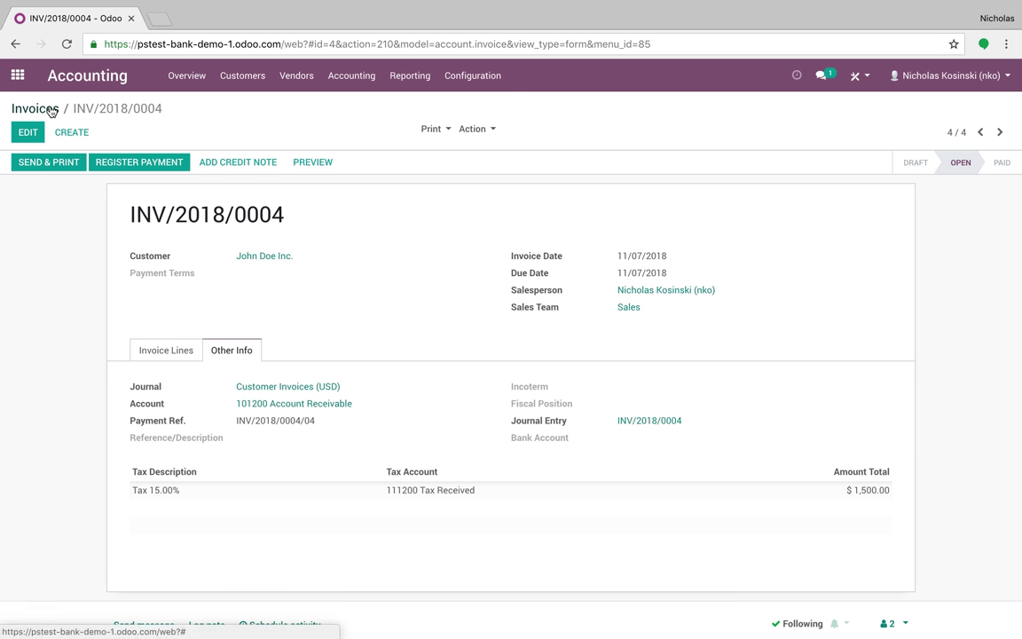
click(154, 352)
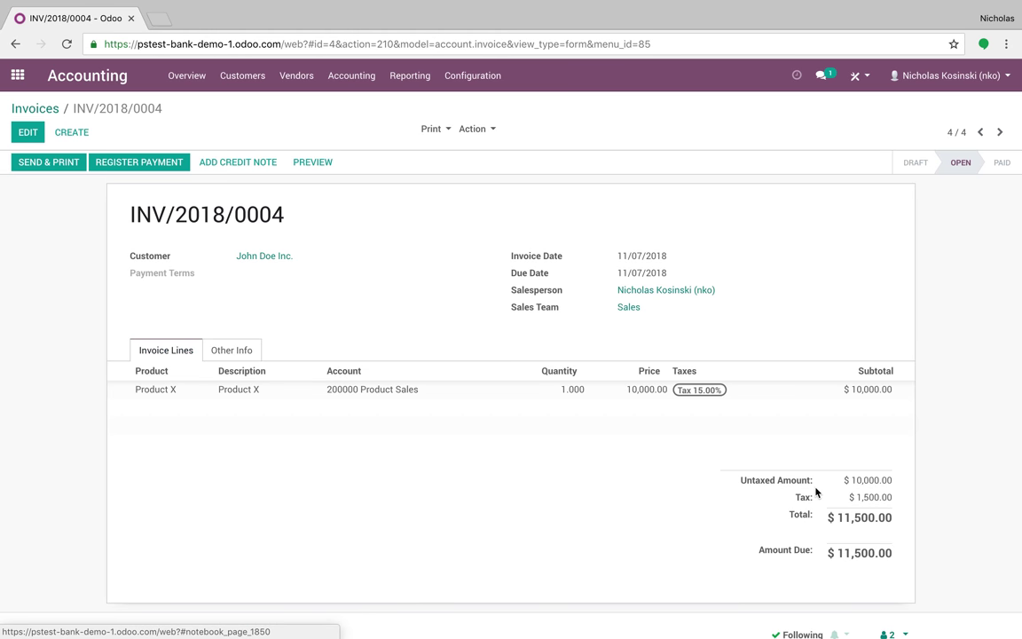
double_click(887, 554)
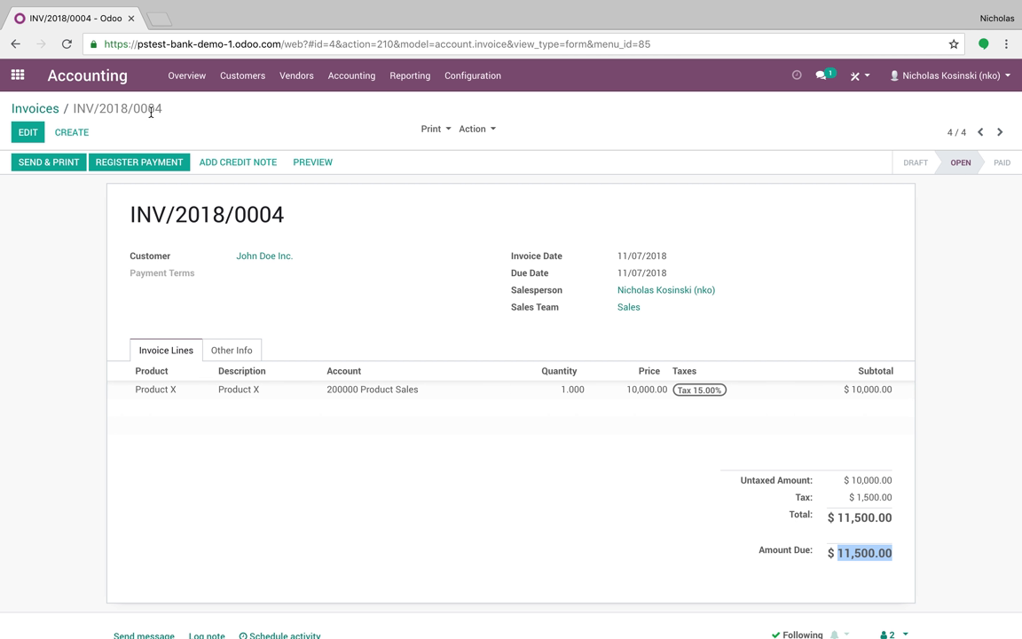
Create and save a Chase Manhattan Bank statement with reference 11/6/2018 and one transaction line labelled test for 11,500.00.
click(176, 84)
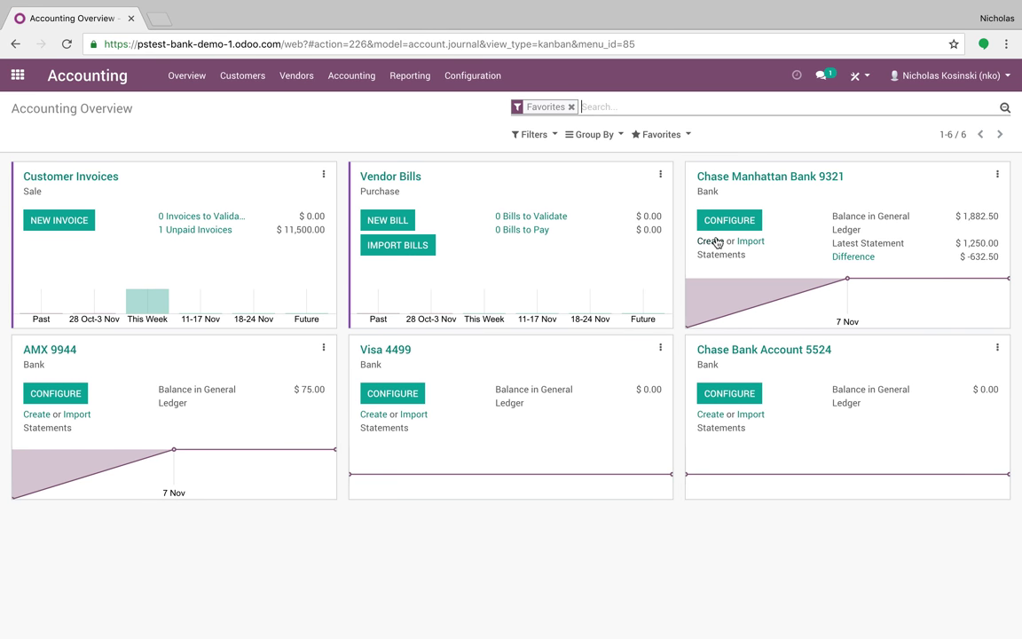
click(714, 241)
text(11/6/2018)
click(224, 380)
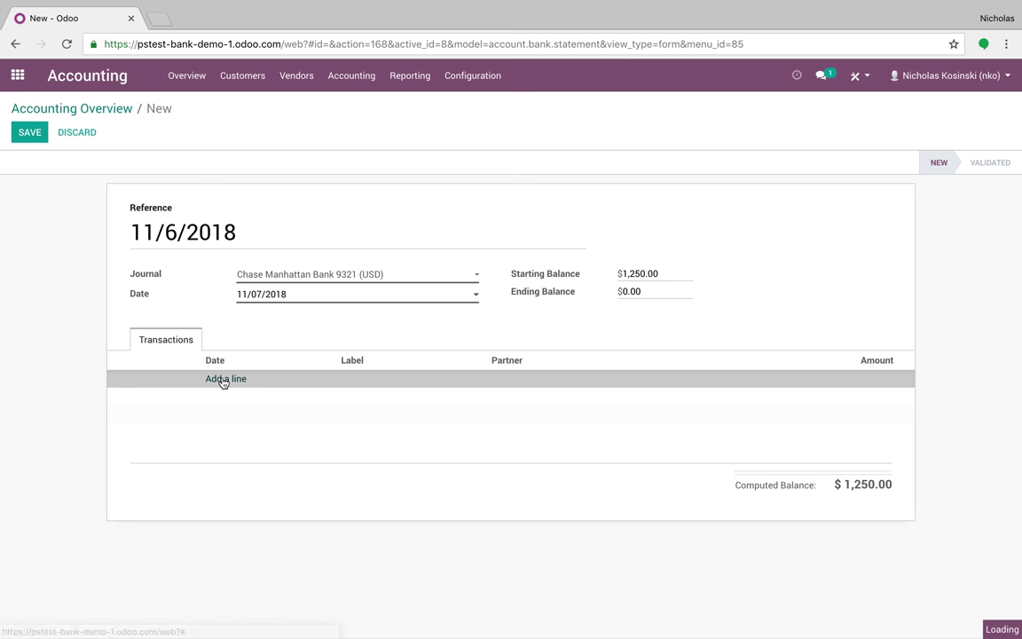
click(393, 386)
text(test)
key(Tab)
key(Tab)
text(11,500.00)
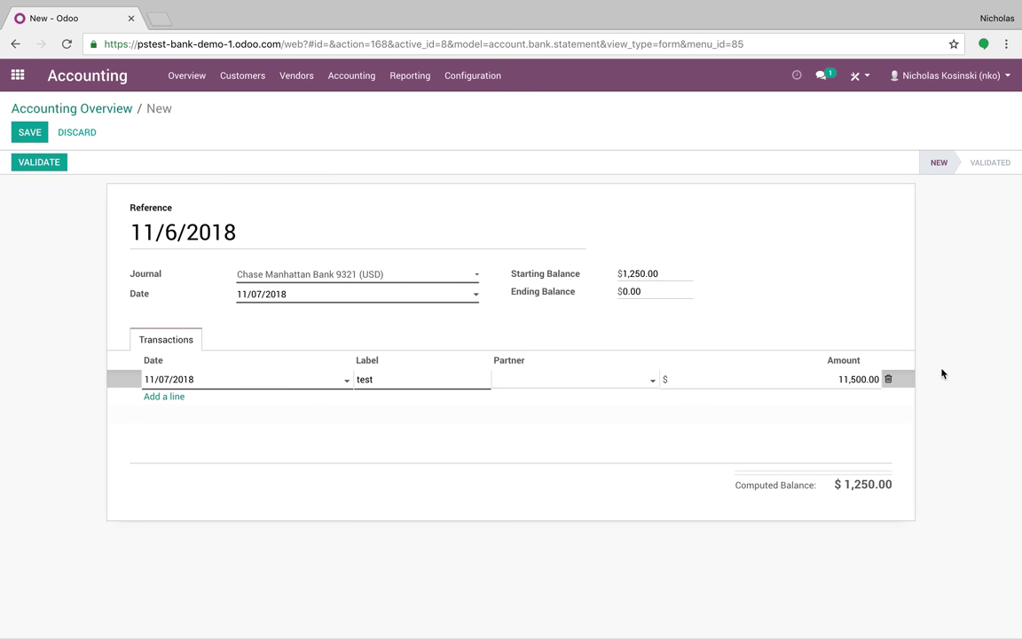
click(943, 372)
click(28, 131)
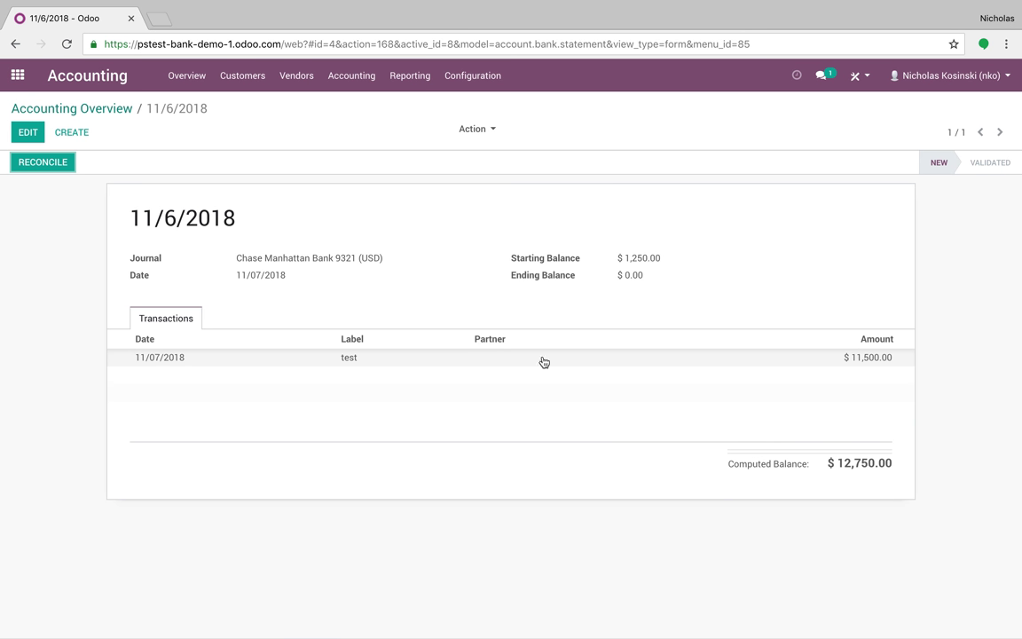
Register and validate a payment of 11,500.00 through the Chase Manhattan Bank journal on open customer invoice INV/2018/0004.
click(246, 76)
click(246, 106)
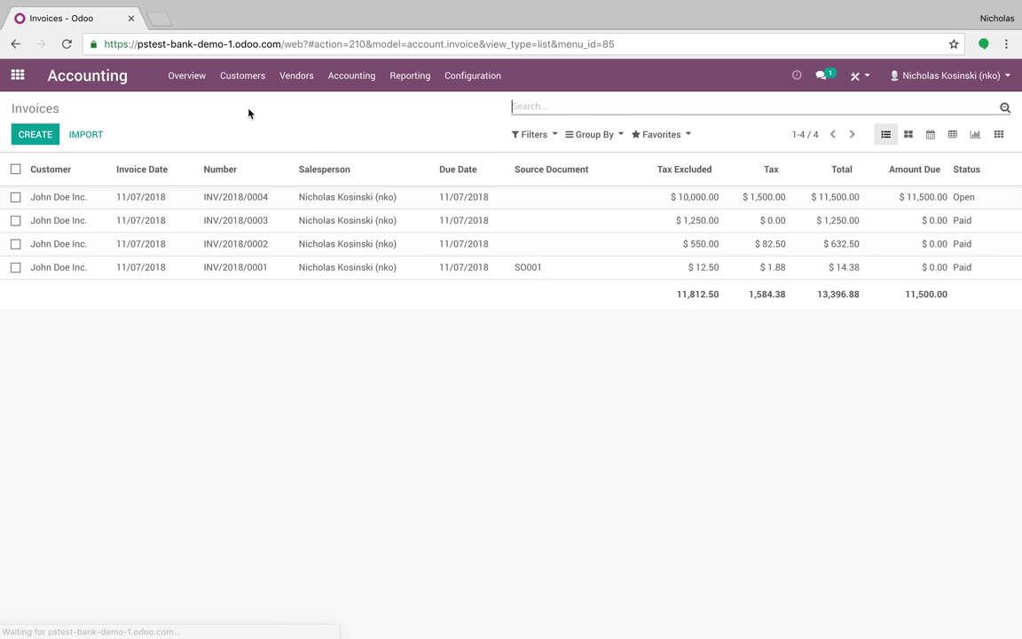
click(954, 199)
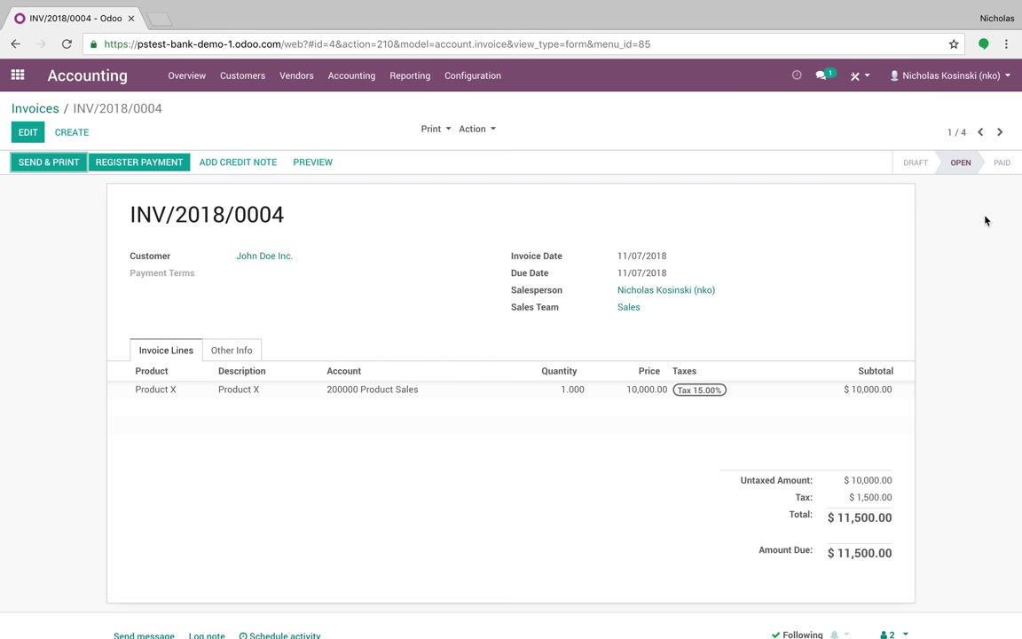
click(138, 162)
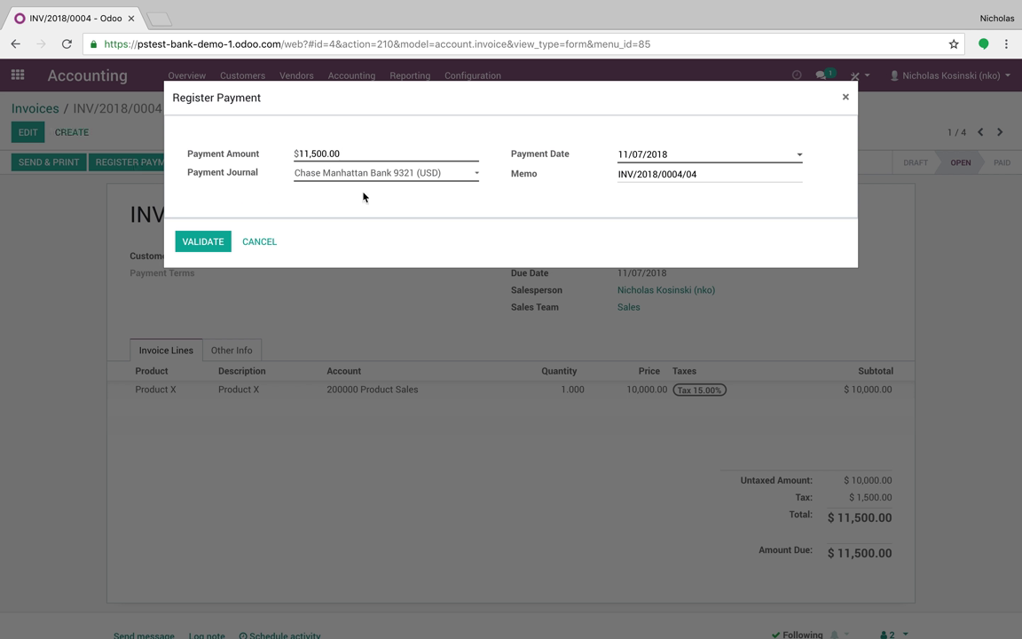
click(202, 241)
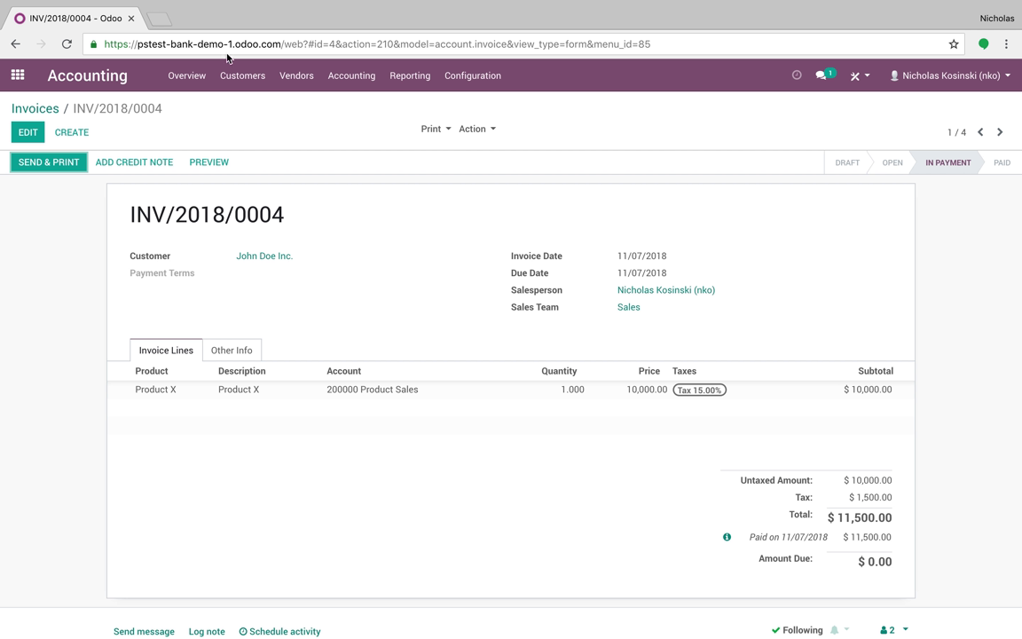
Reconcile the test transaction on the Chase Manhattan Bank statement with the suggested payment for INV/2018/0004.
click(186, 76)
click(749, 221)
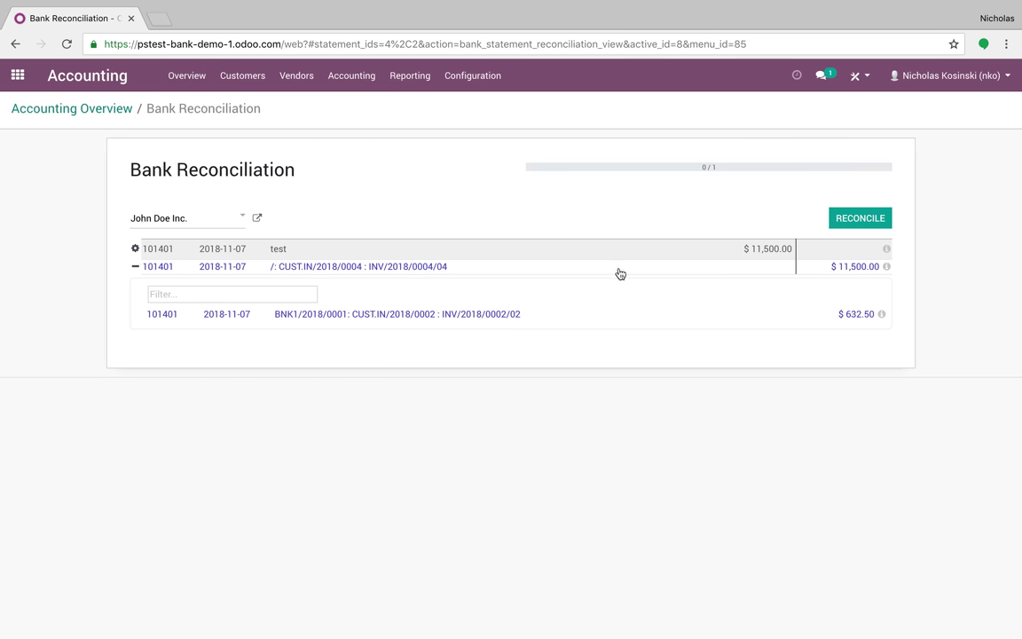
click(868, 225)
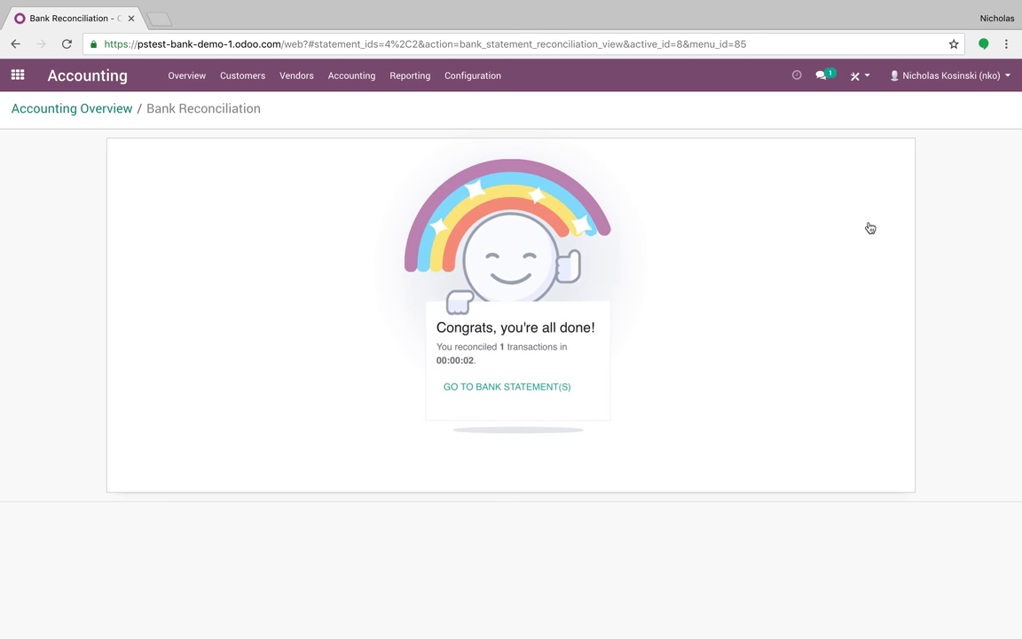
Check the status and message history of invoice INV/2018/0004, and return to the accounting overview.
click(253, 76)
click(268, 106)
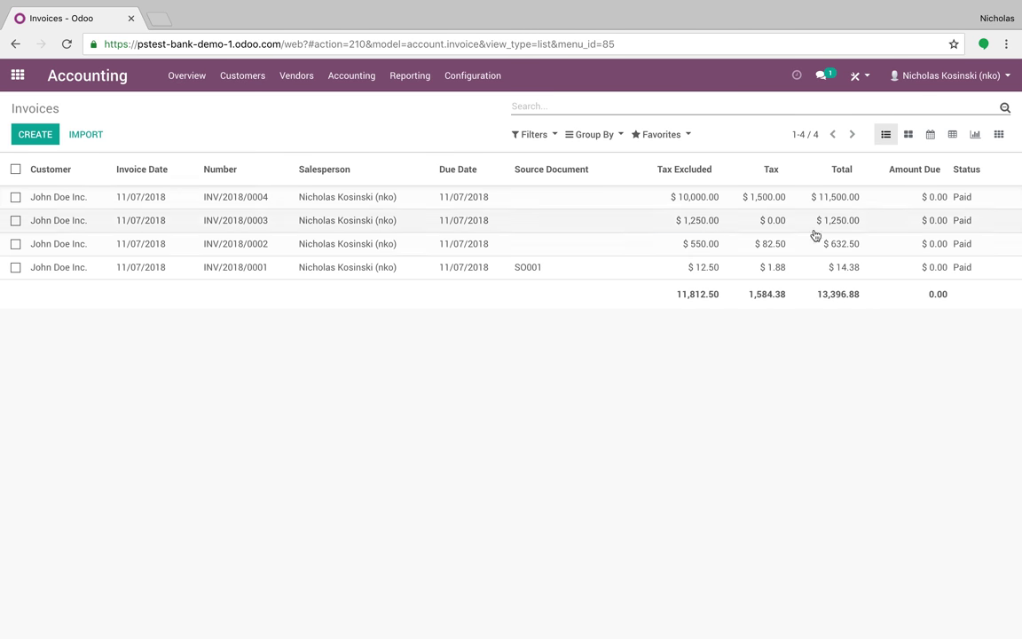
click(960, 201)
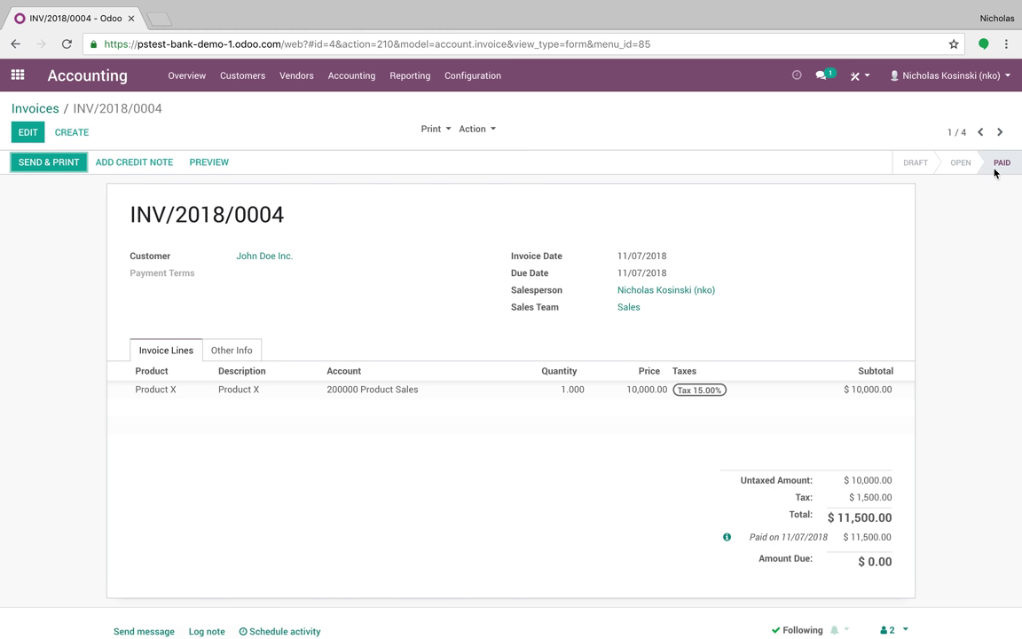
scroll(999, 206, down, 4)
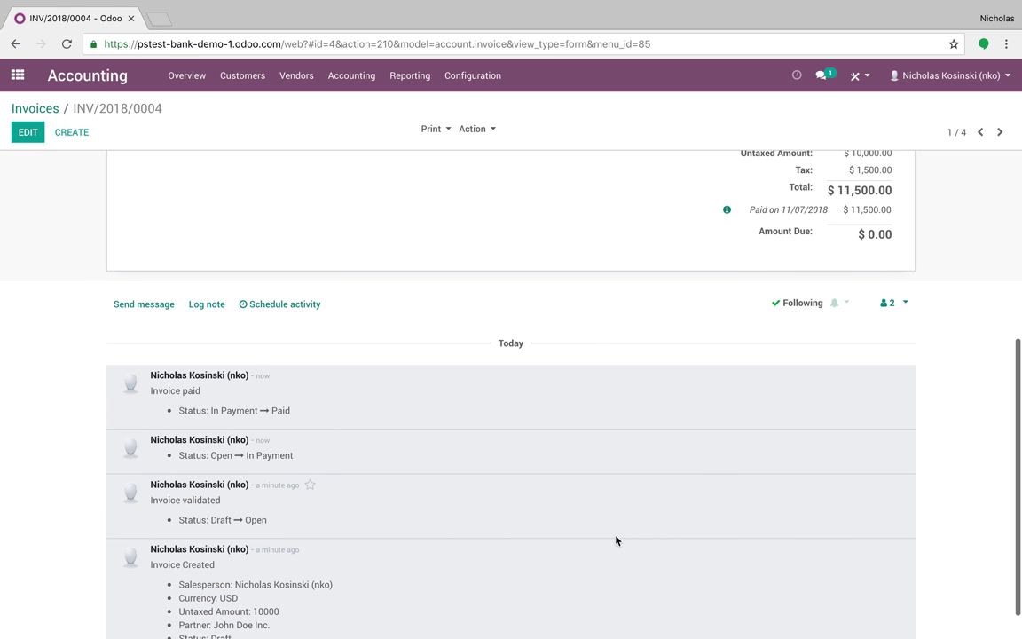
scroll(615, 540, down, 1)
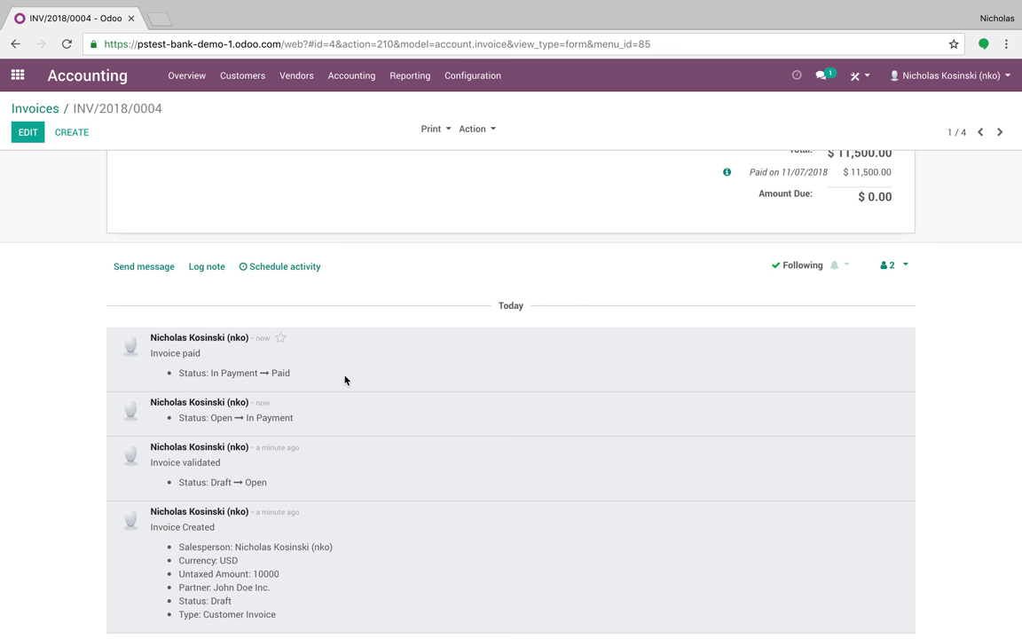
scroll(345, 380, up, 1)
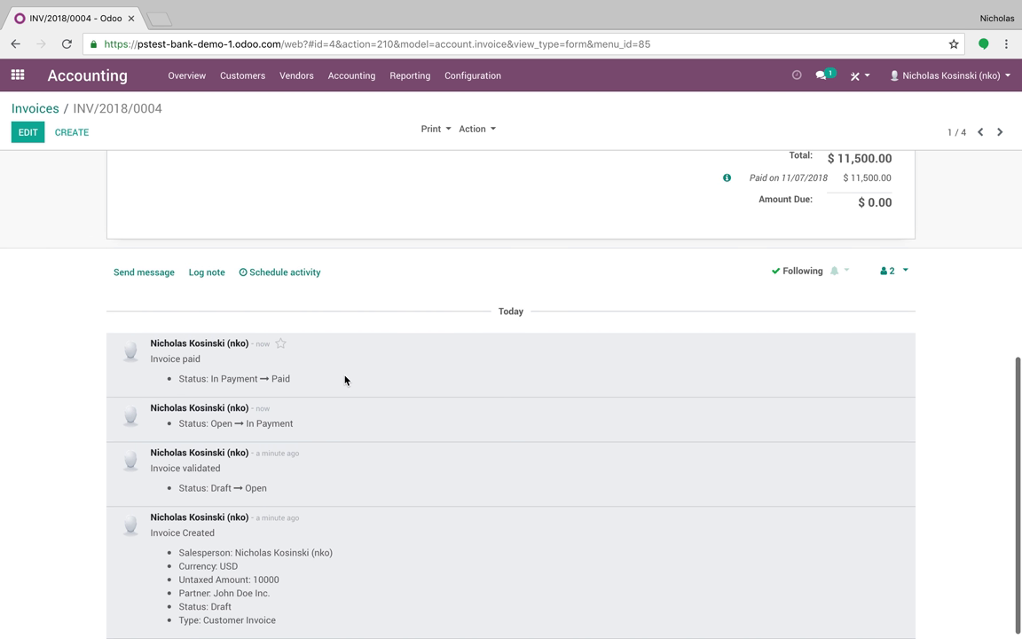
scroll(344, 380, up, 5)
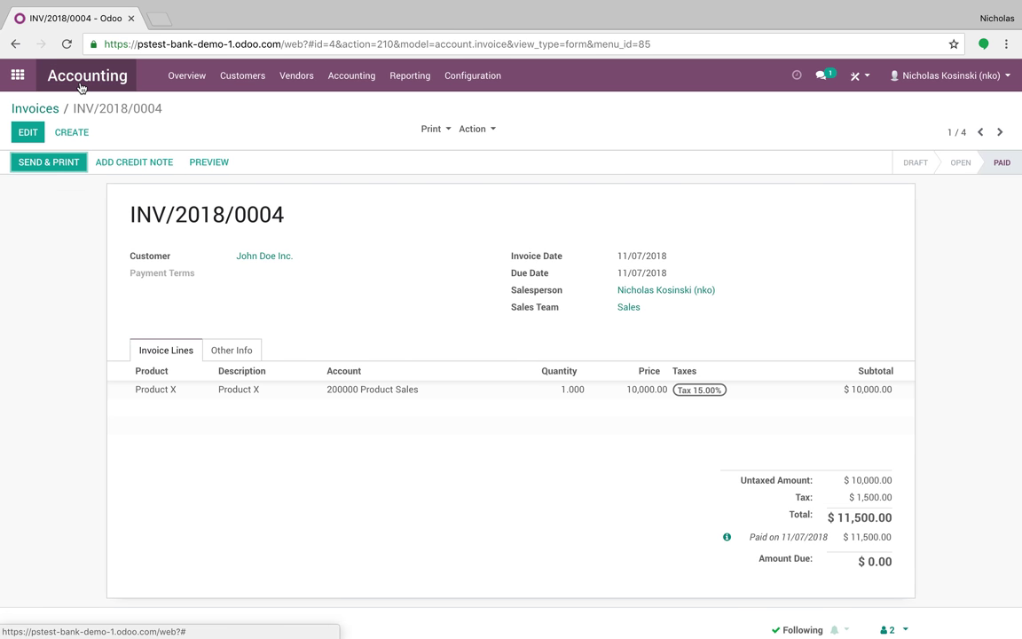
click(53, 77)
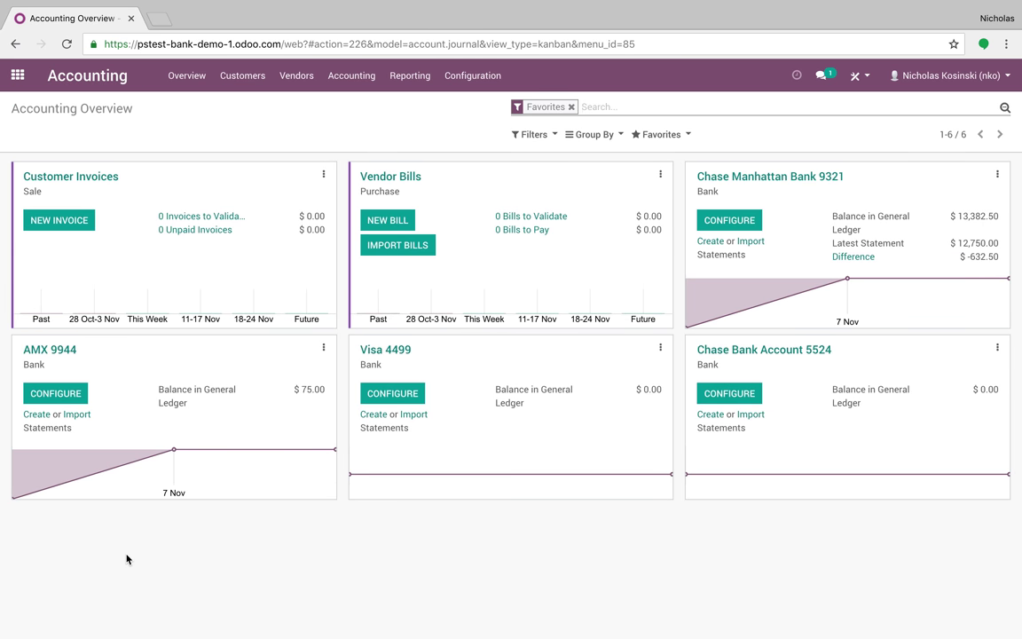